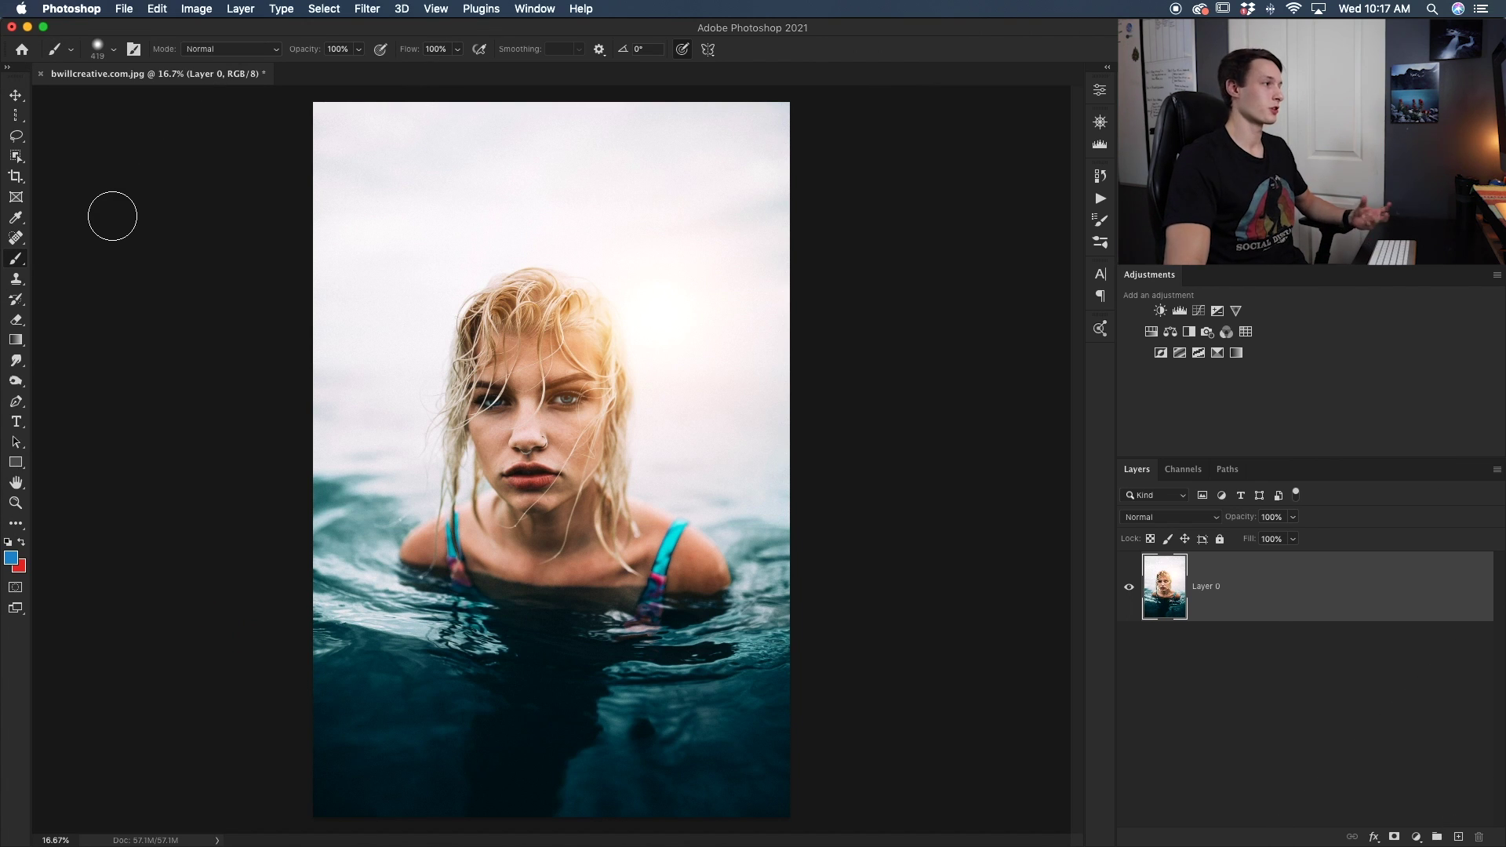
Choose the Gradient tool and give it the Foreground to Transparent preset from the Basics group.
{"action": "left_click", "coordinate": [14, 340]}
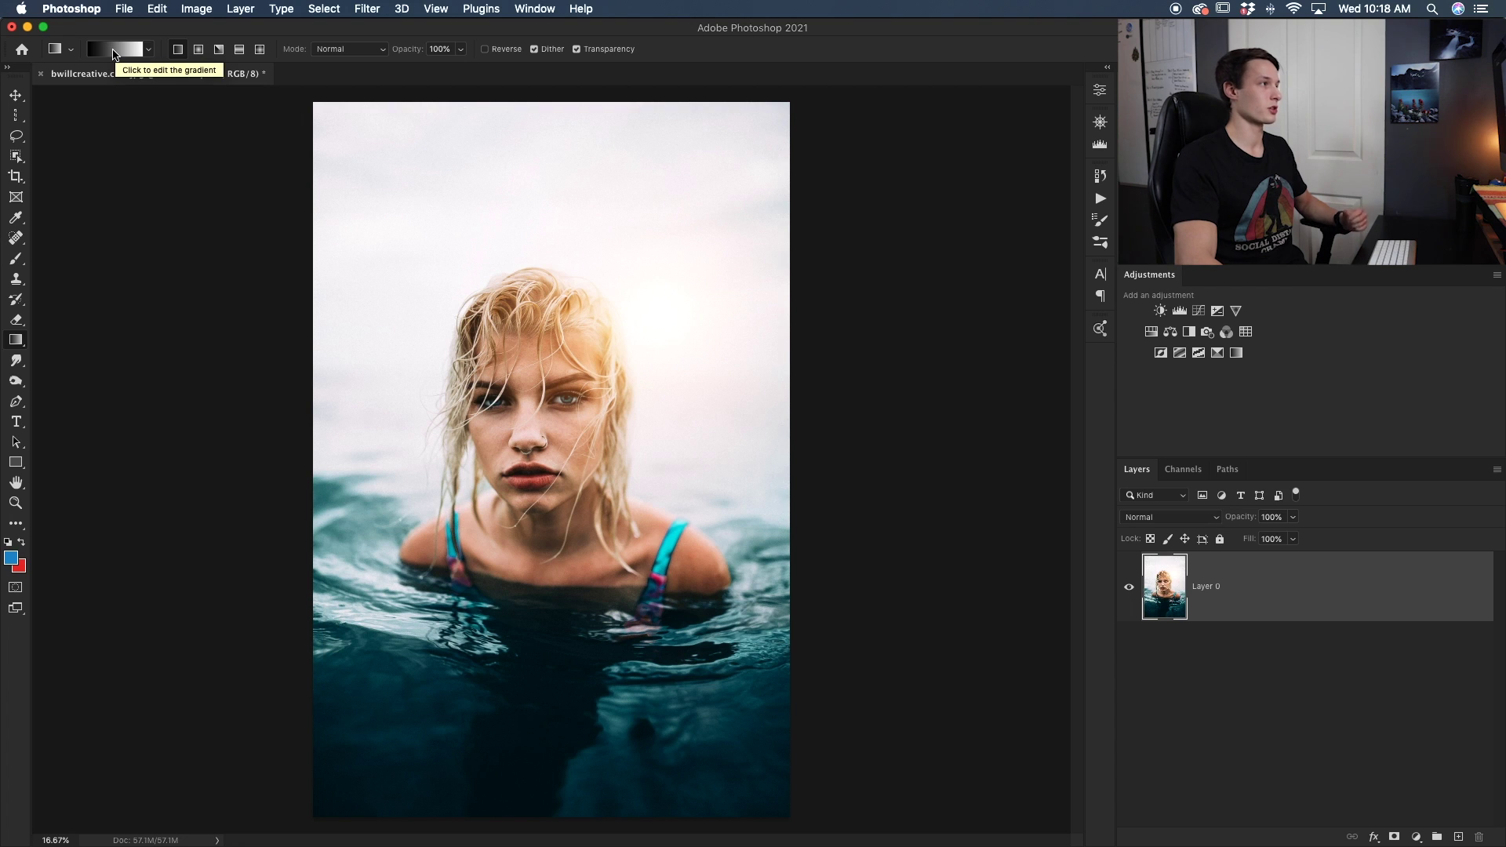
{"action": "left_click", "coordinate": [114, 52]}
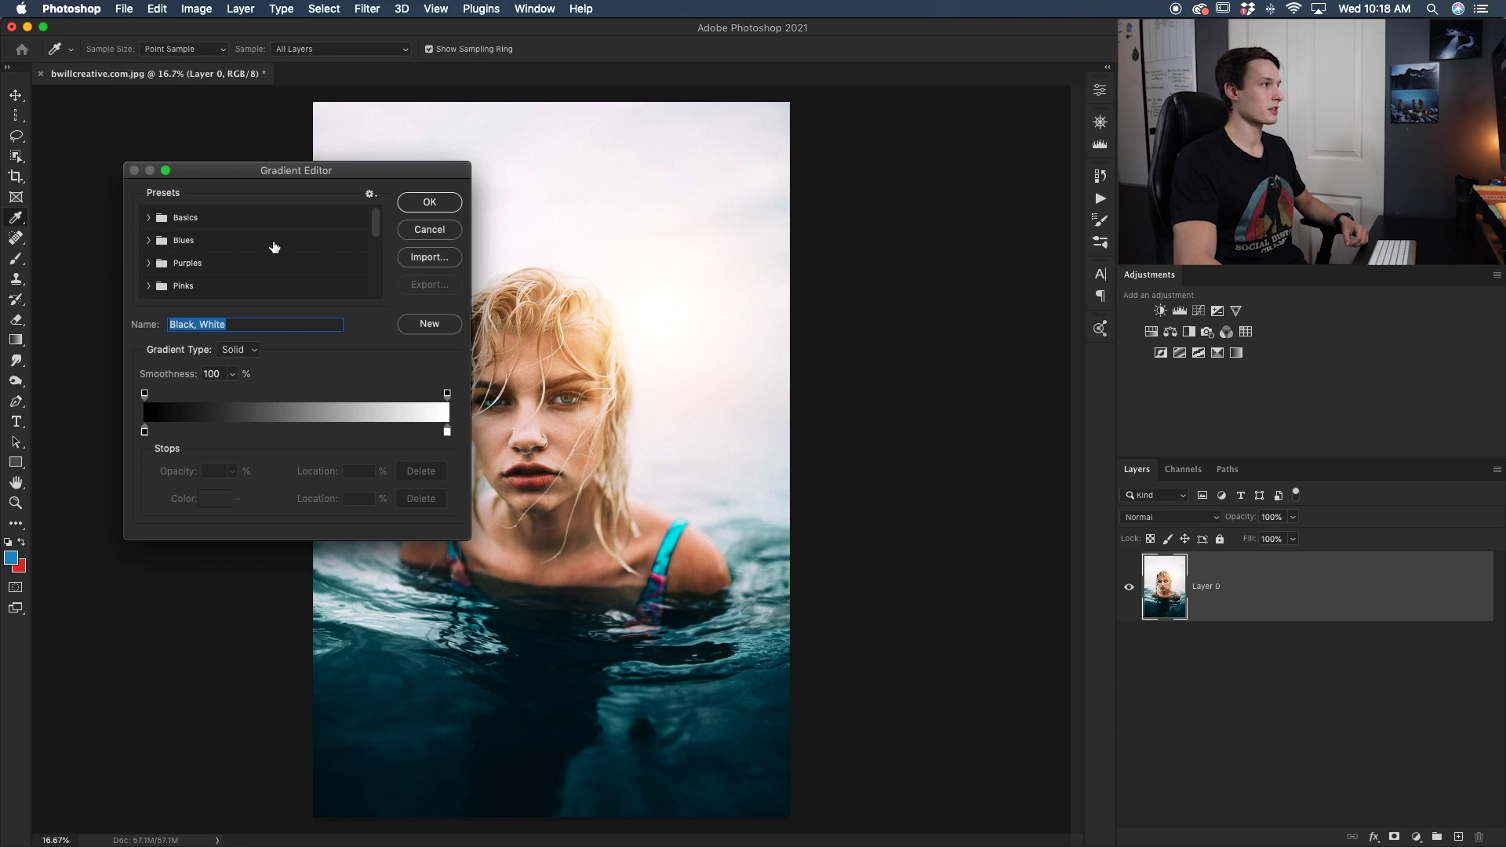
{"action": "scroll", "coordinate": [263, 245], "scroll_direction": "down", "scroll_amount": 1}
{"action": "left_click", "coordinate": [148, 245]}
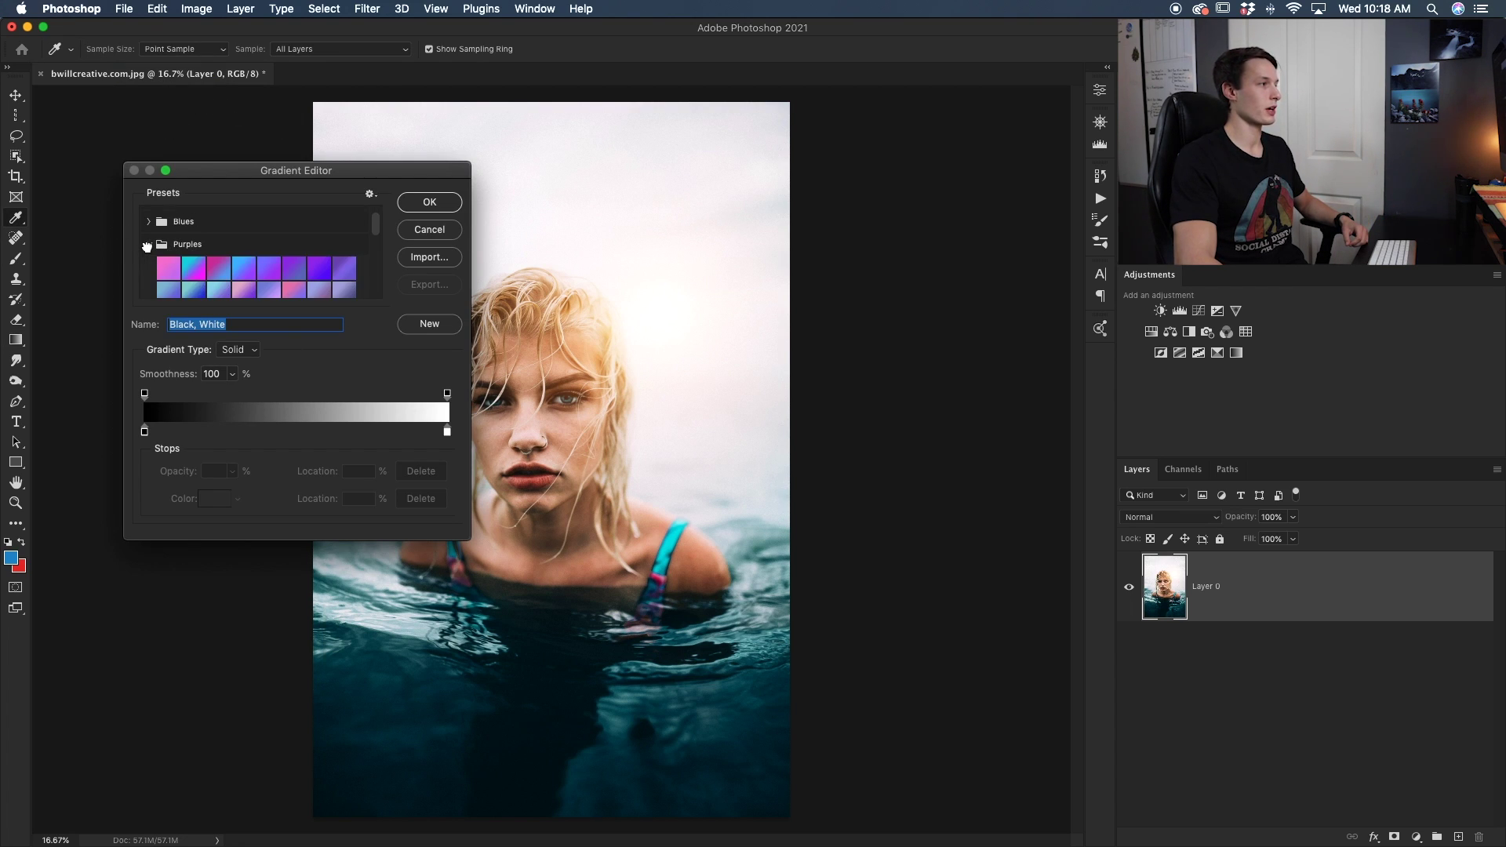
{"action": "left_click", "coordinate": [149, 245]}
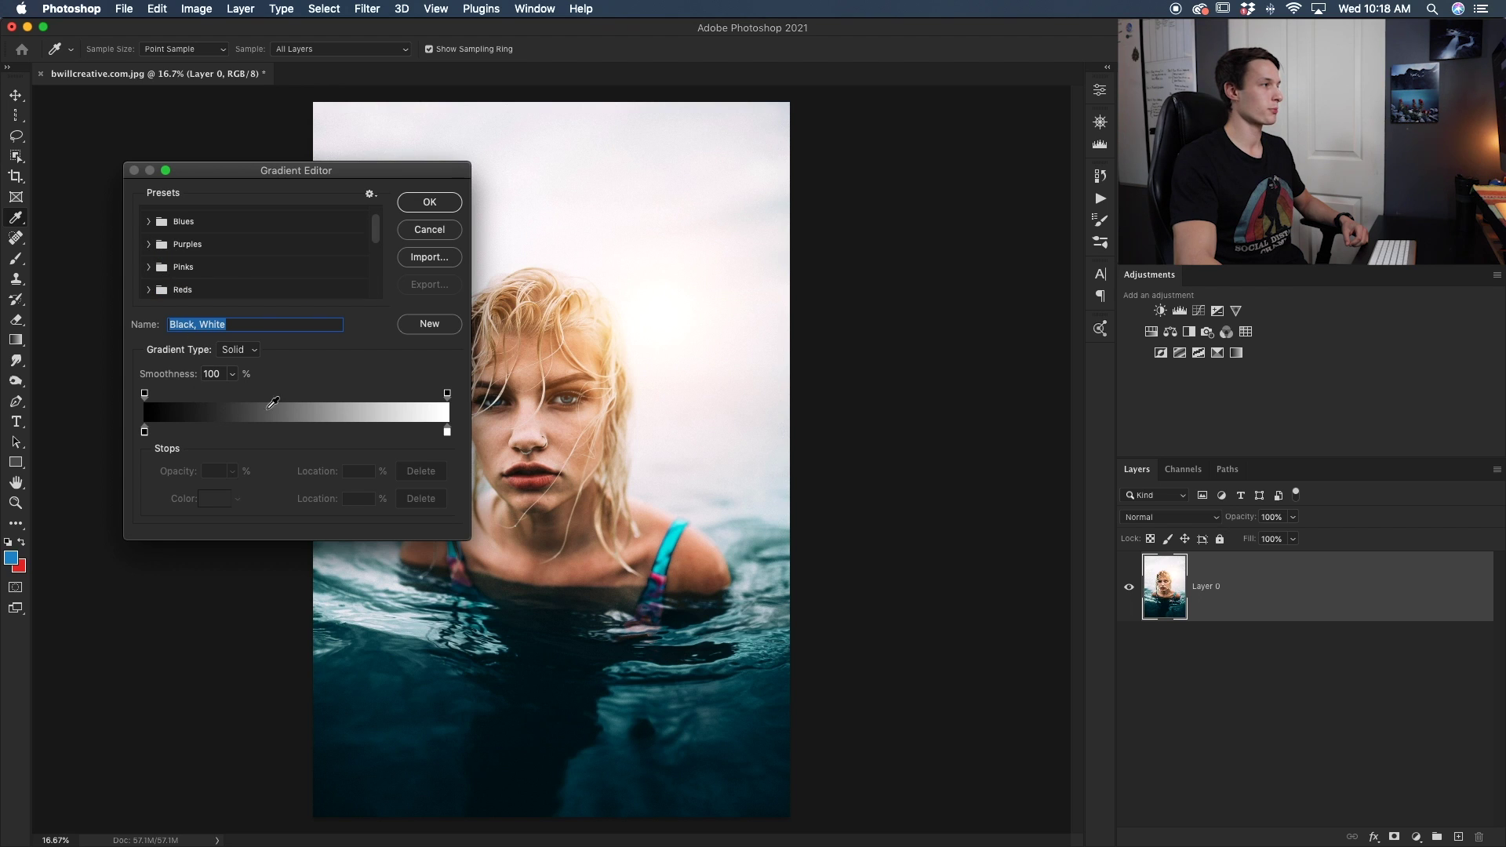
{"action": "scroll", "coordinate": [233, 280], "scroll_direction": "up", "scroll_amount": 1}
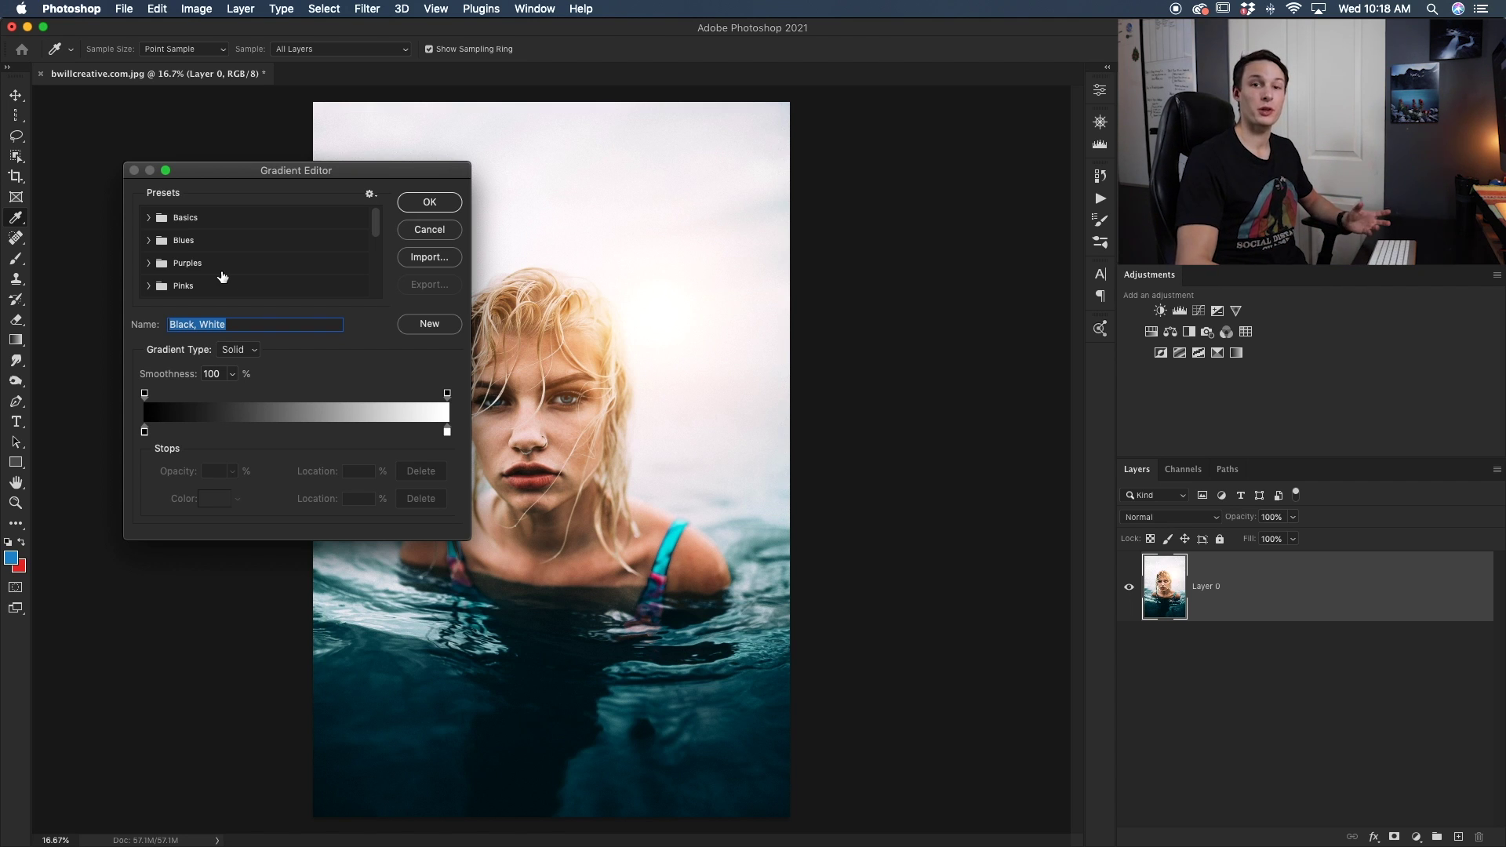
{"action": "left_click", "coordinate": [148, 217]}
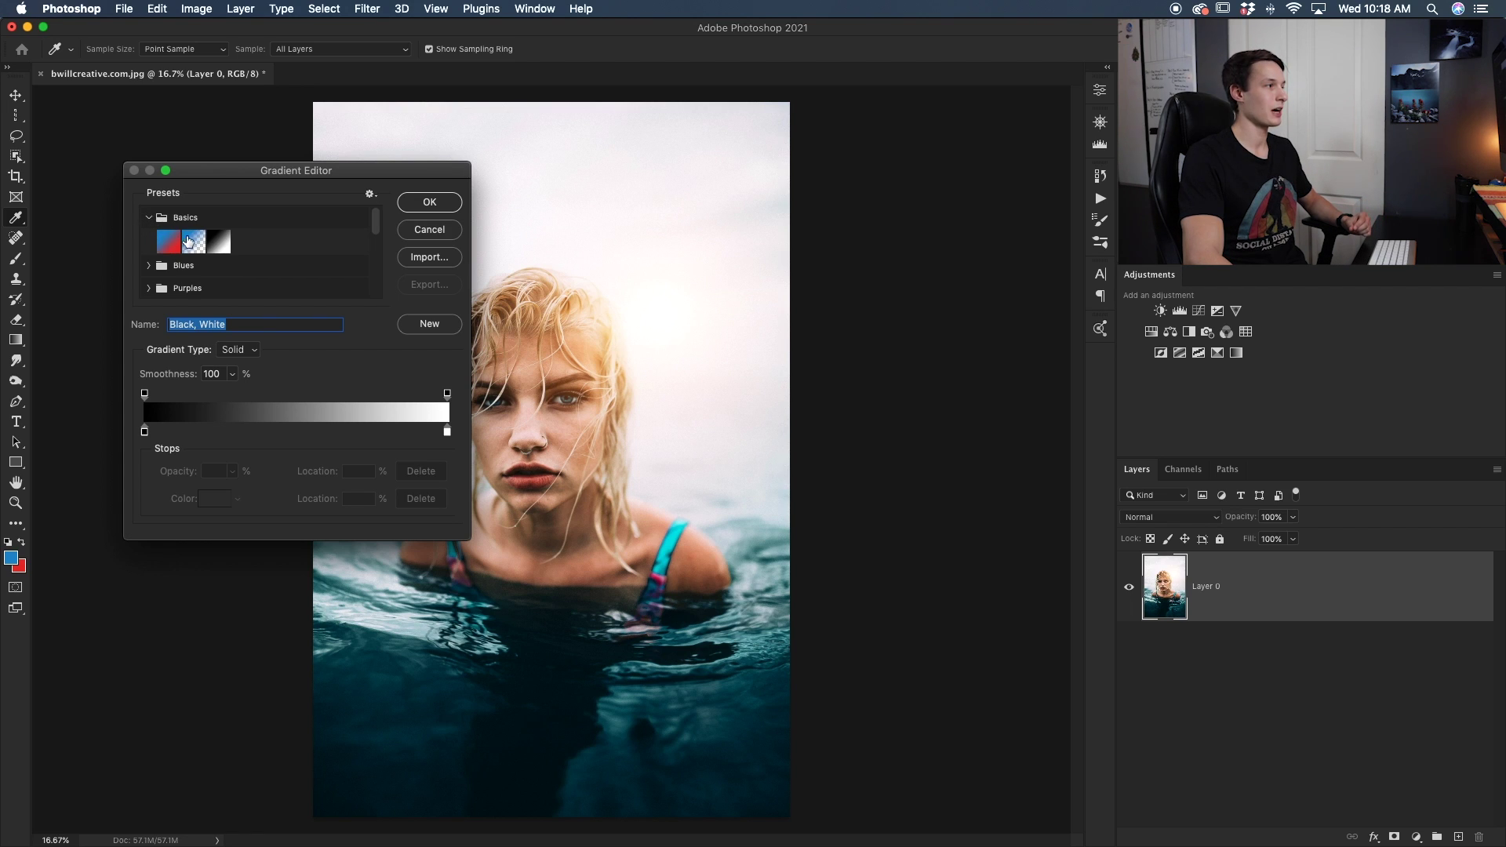
{"action": "left_click", "coordinate": [194, 244]}
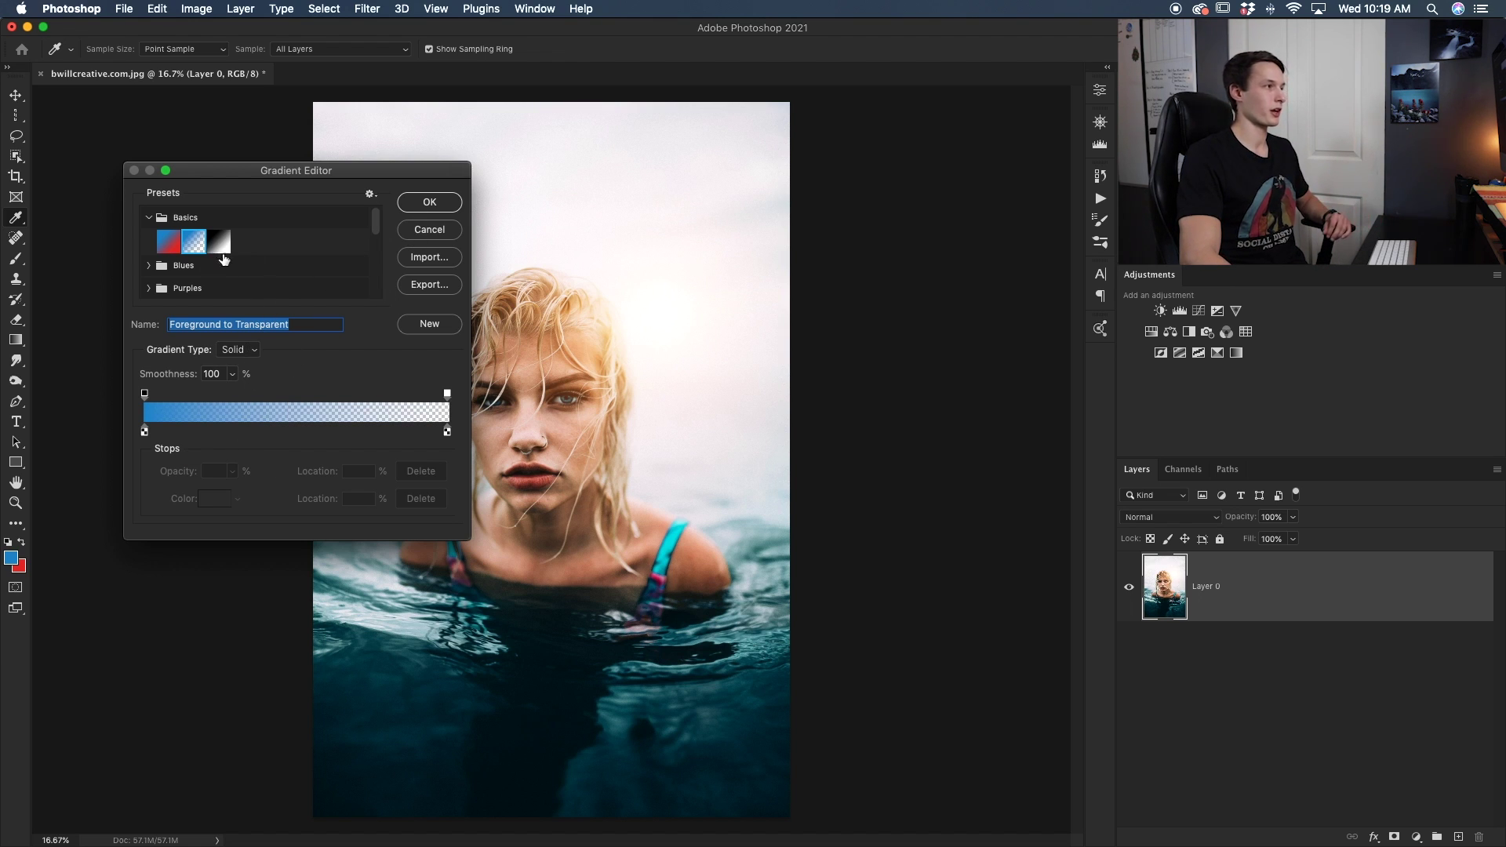
{"action": "left_click", "coordinate": [429, 203]}
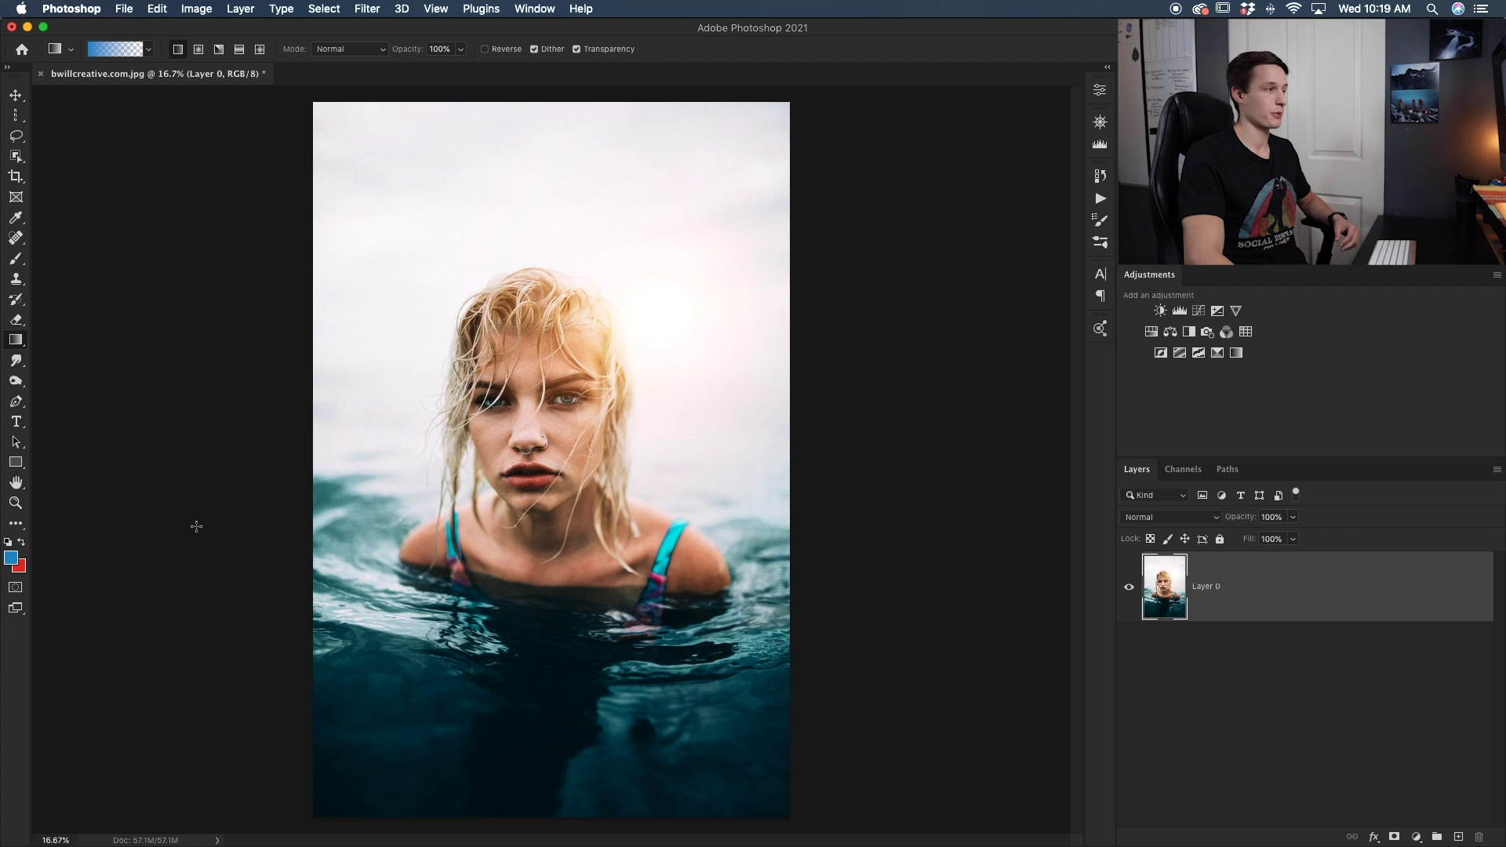
Set the foreground color to light blue 2fcef6.
{"action": "left_click", "coordinate": [11, 559]}
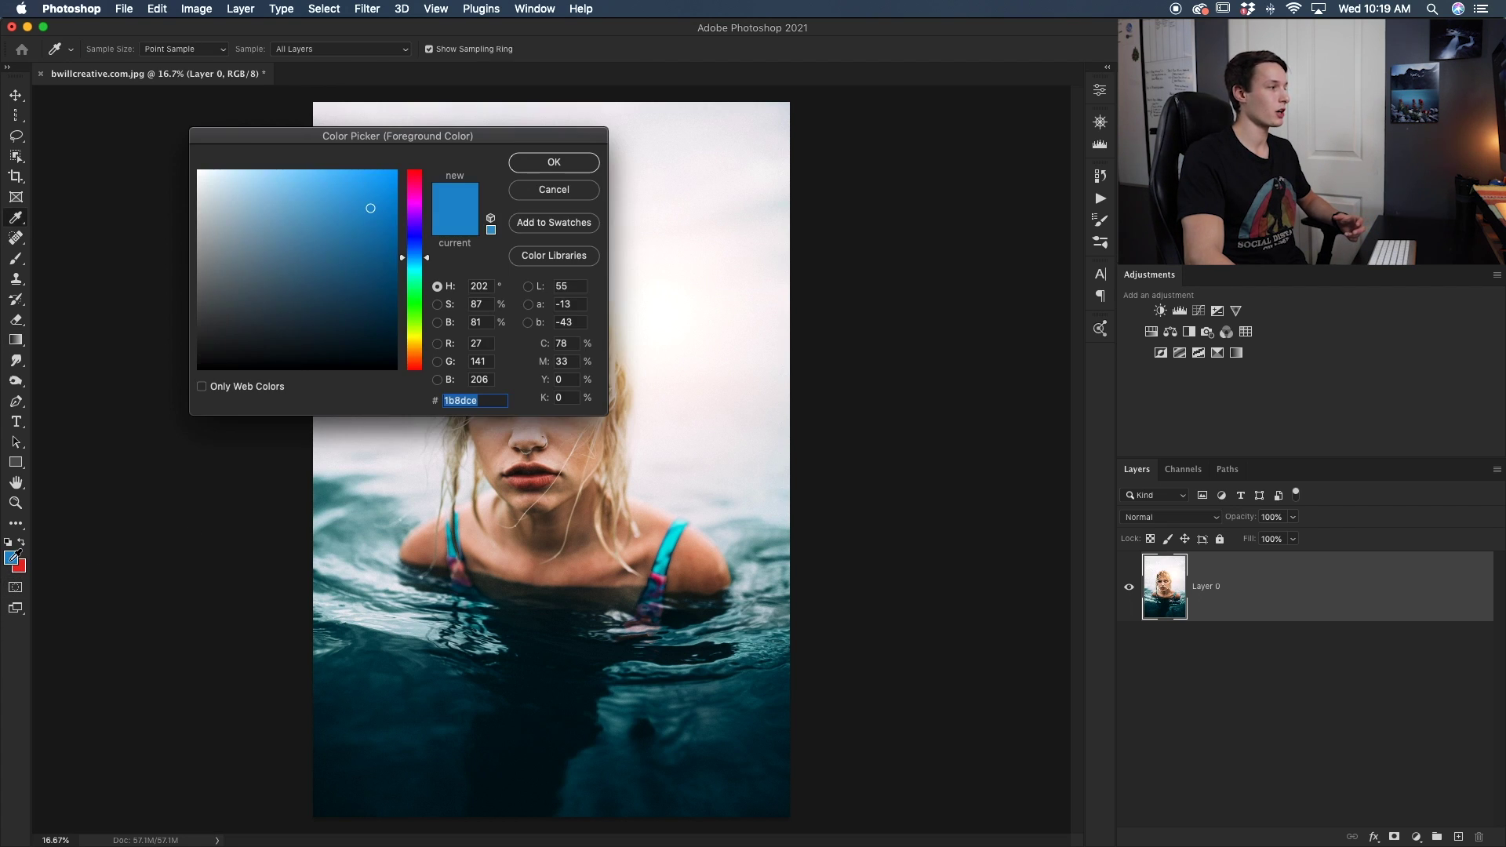
{"action": "left_click", "coordinate": [267, 204]}
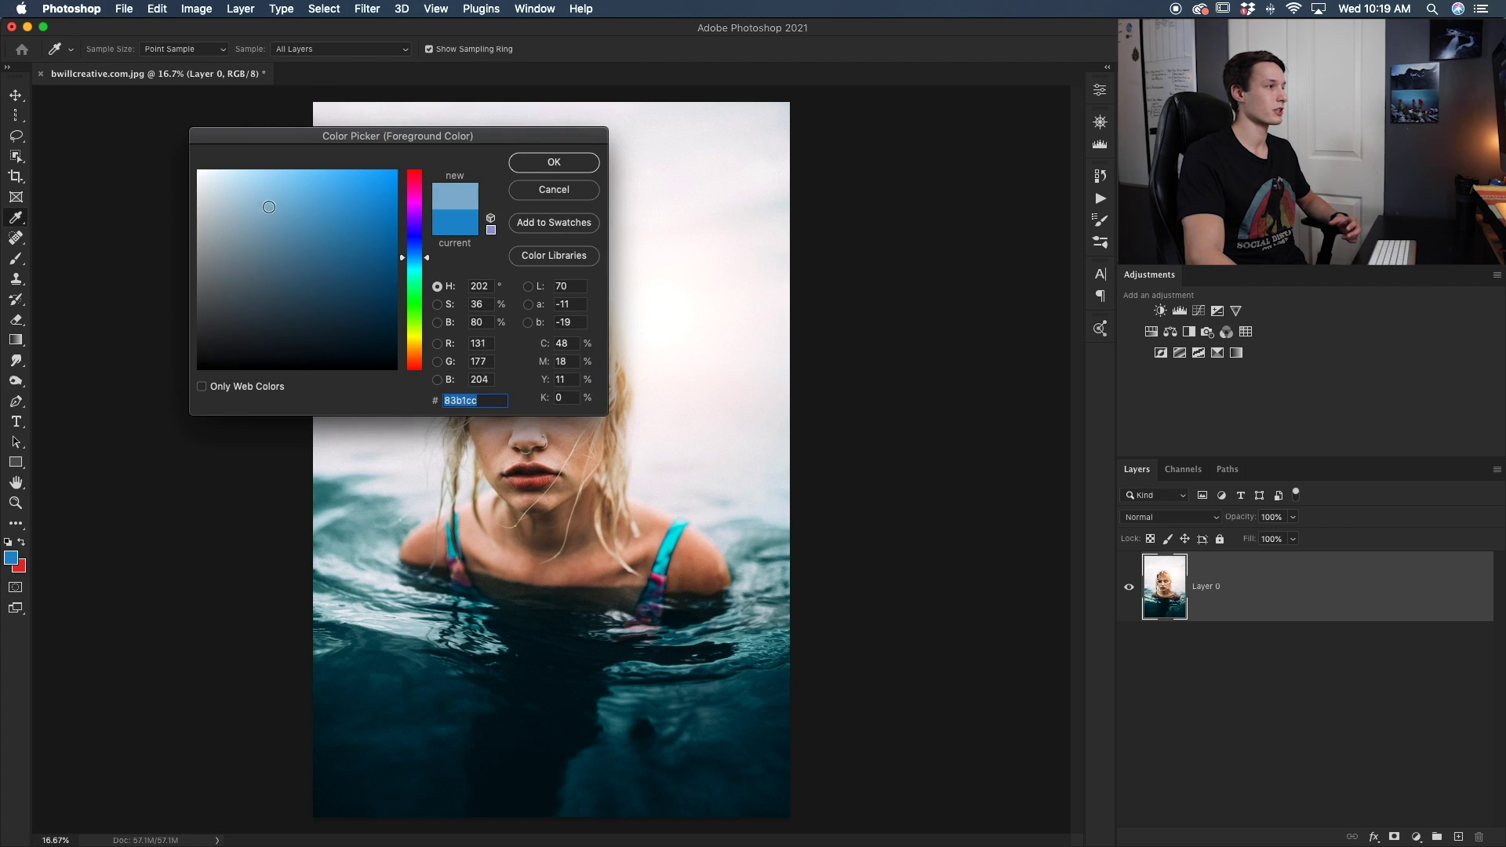
{"action": "mouse_move", "coordinate": [414, 257]}
{"action": "left_mouse_down"}
{"action": "mouse_move", "coordinate": [414, 313]}
{"action": "mouse_move", "coordinate": [376, 192]}
{"action": "mouse_move", "coordinate": [354, 184]}
{"action": "left_mouse_up"}
{"action": "left_click_drag", "start_coordinate": [424, 317], "coordinate": [417, 263]}
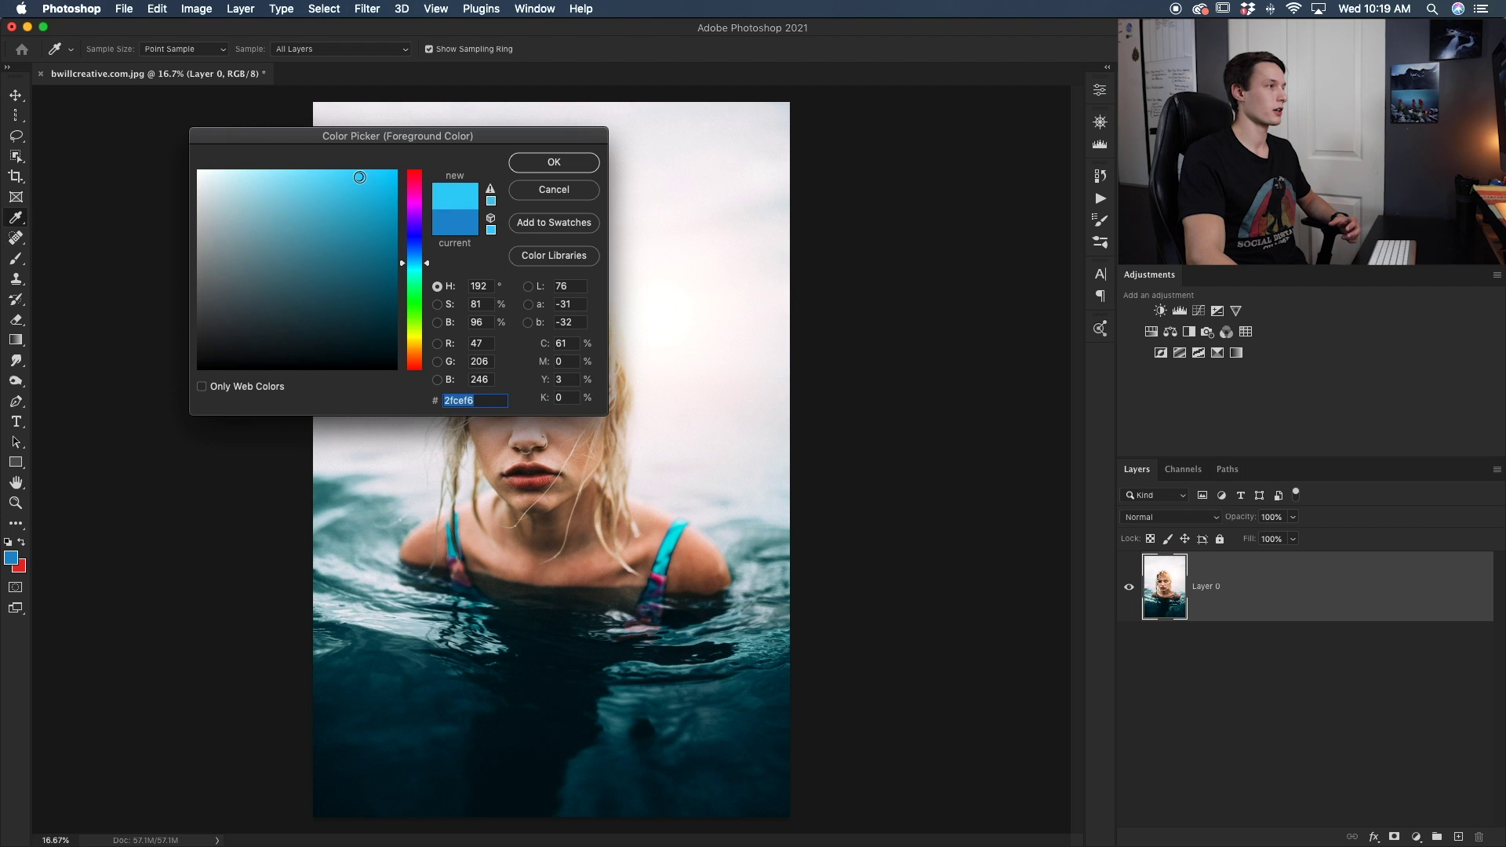
{"action": "left_click", "coordinate": [549, 161]}
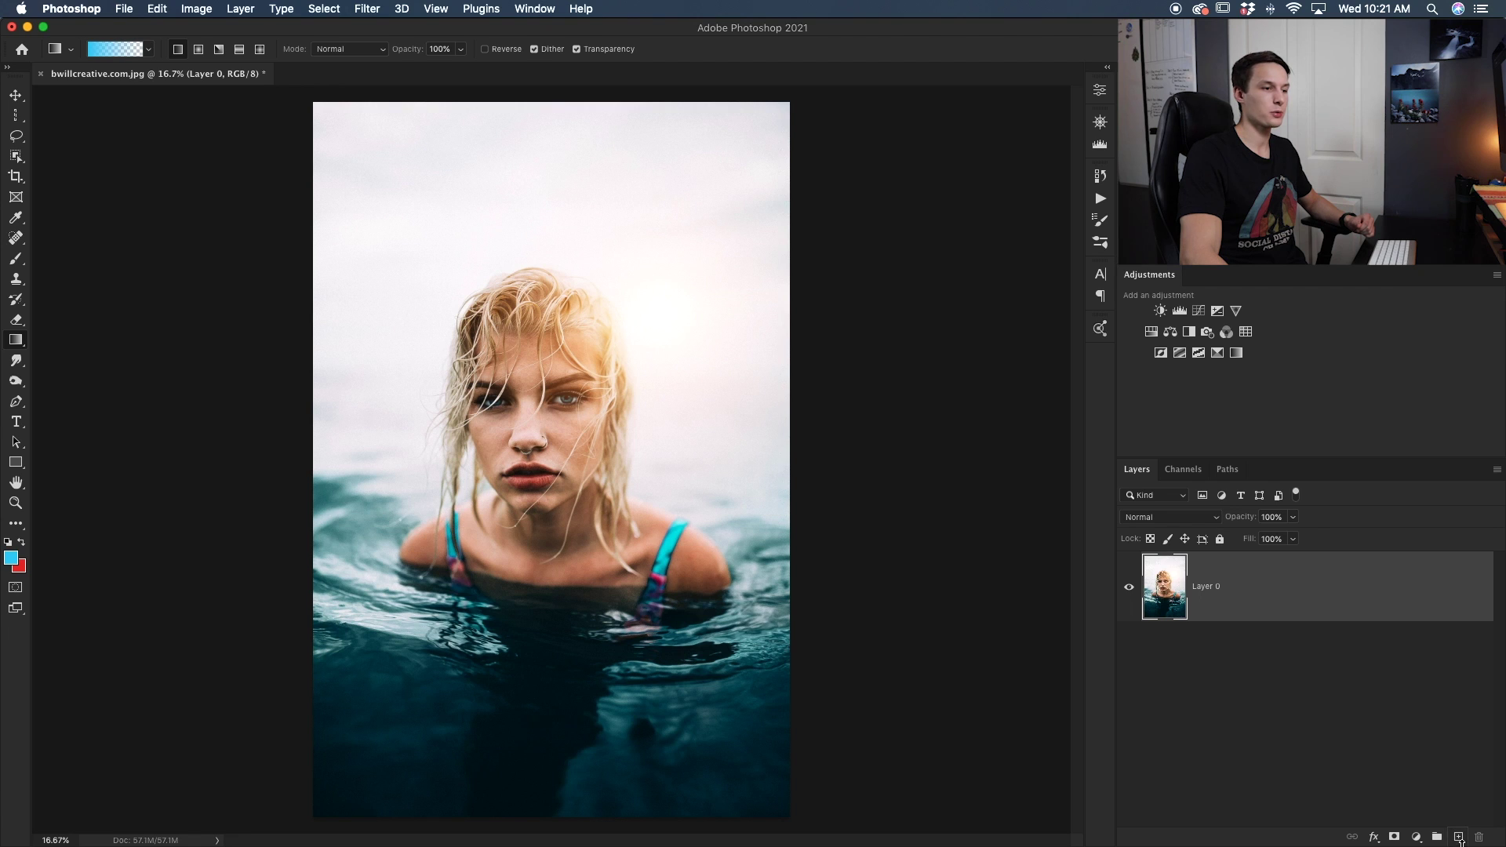
Add a new layer and draw a horizontal linear gradient from the photo's left edge to about two-thirds of its width, checking it against the original.
{"action": "left_click", "coordinate": [1457, 837]}
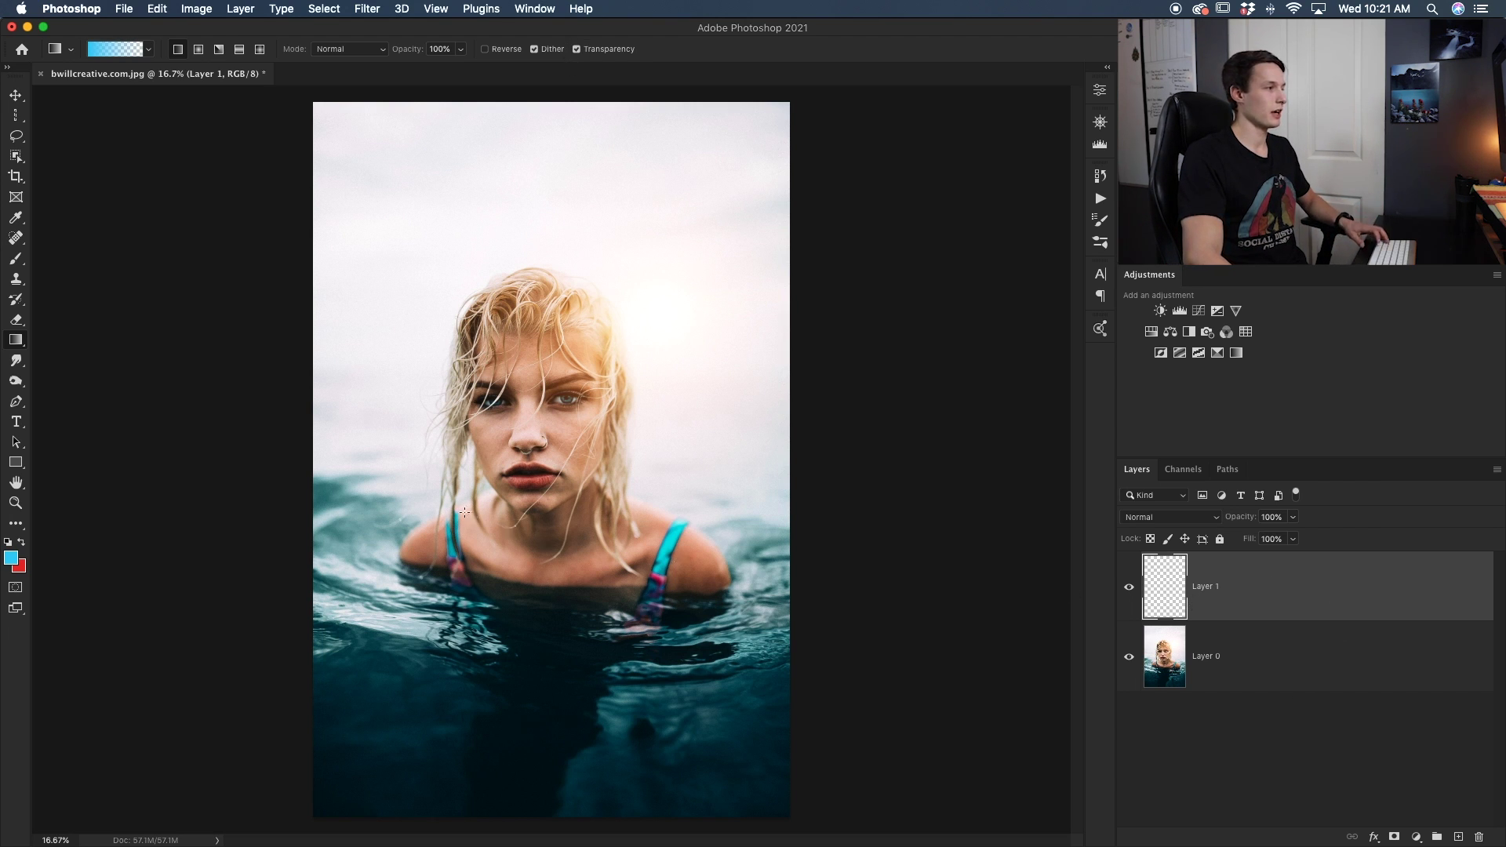
{"action": "left_click_drag", "start_coordinate": [320, 465], "coordinate": [637, 459]}
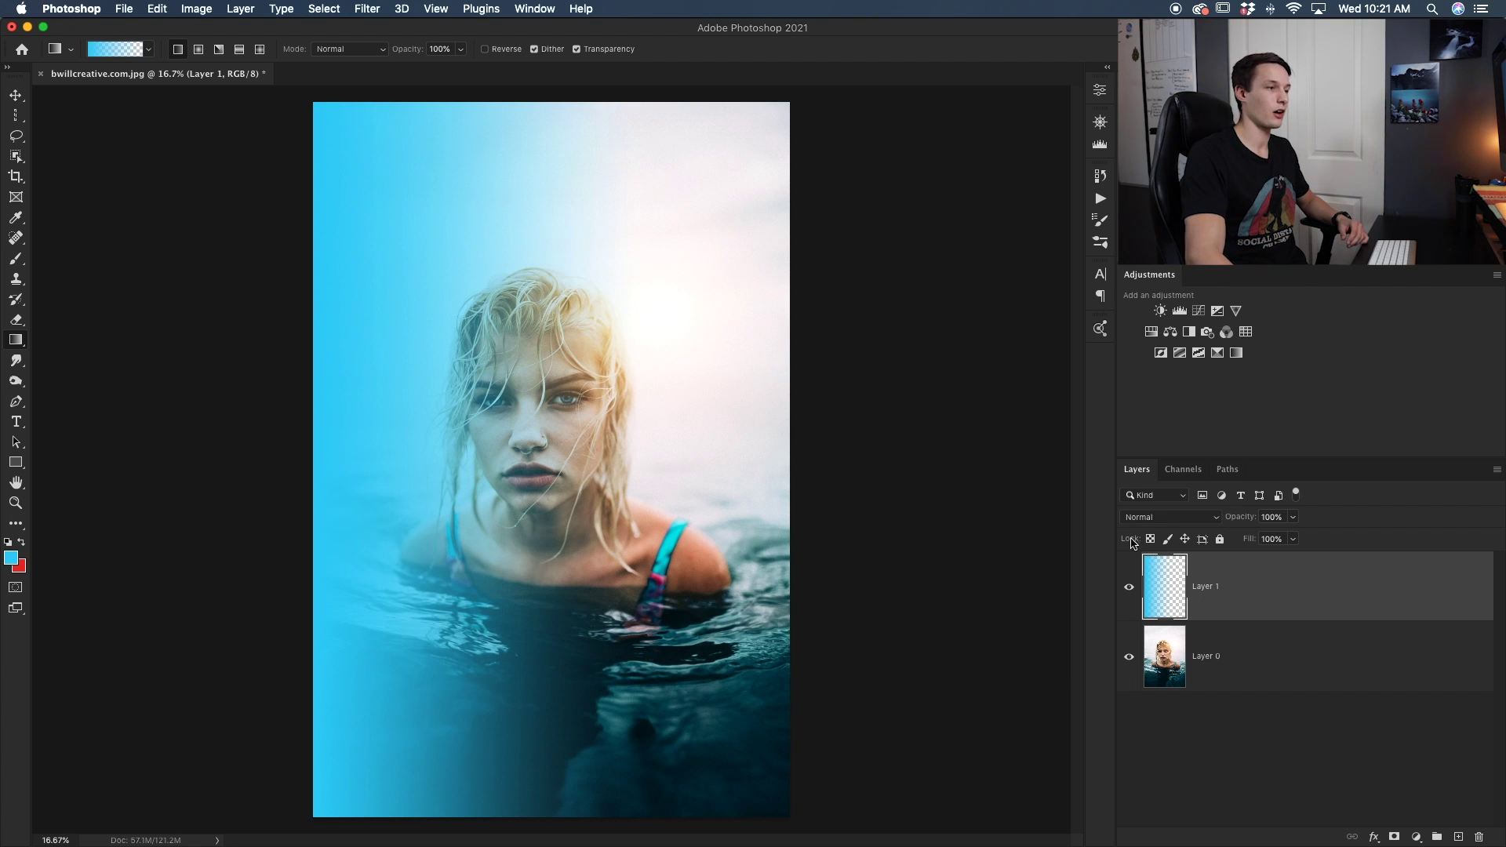
{"action": "left_click", "coordinate": [1129, 587]}
{"action": "left_click", "coordinate": [1129, 587]}
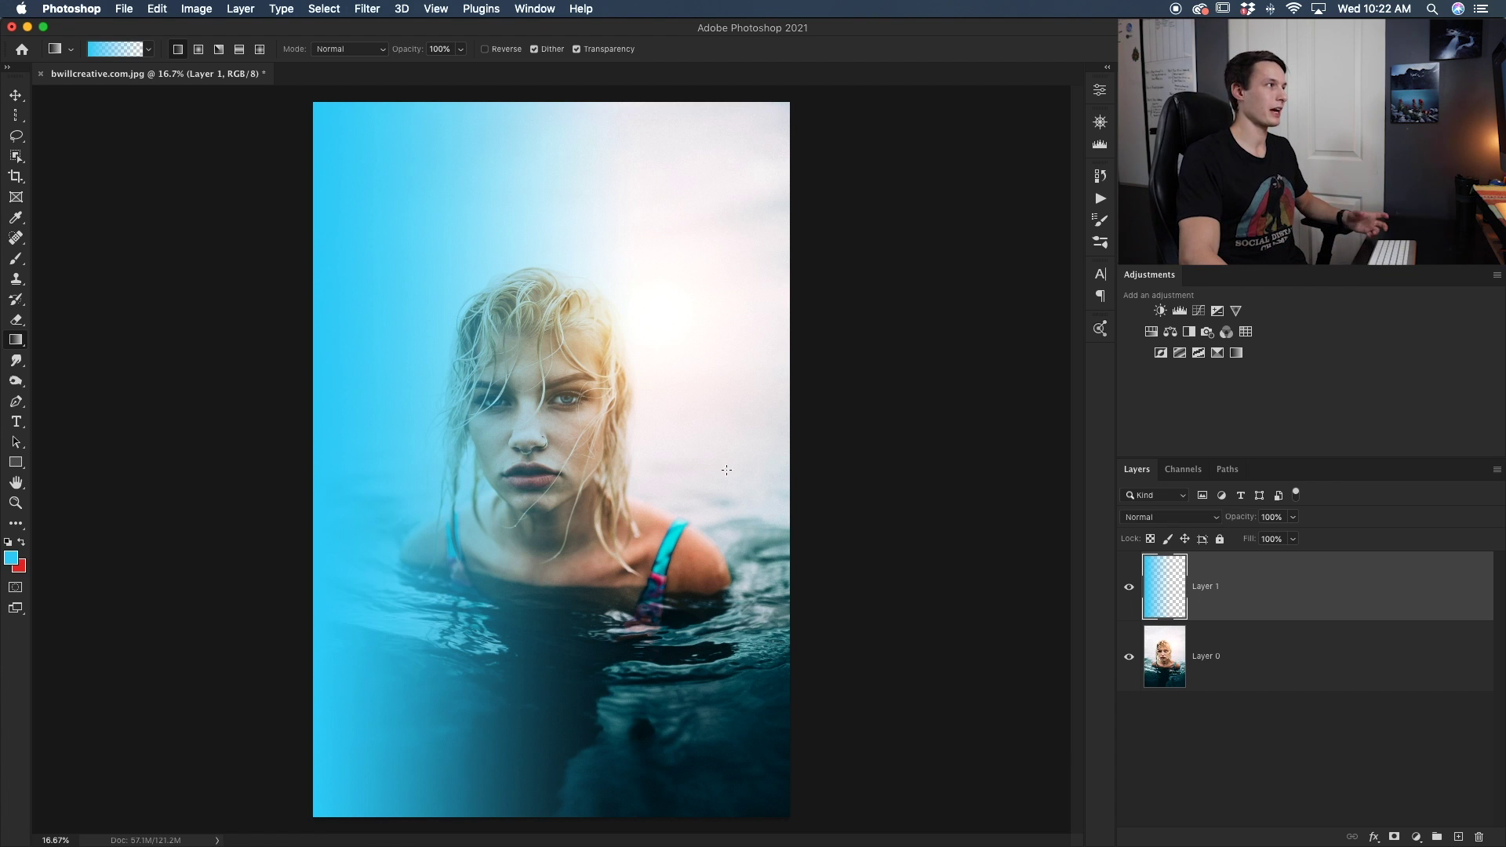
{"action": "left_click", "coordinate": [115, 49]}
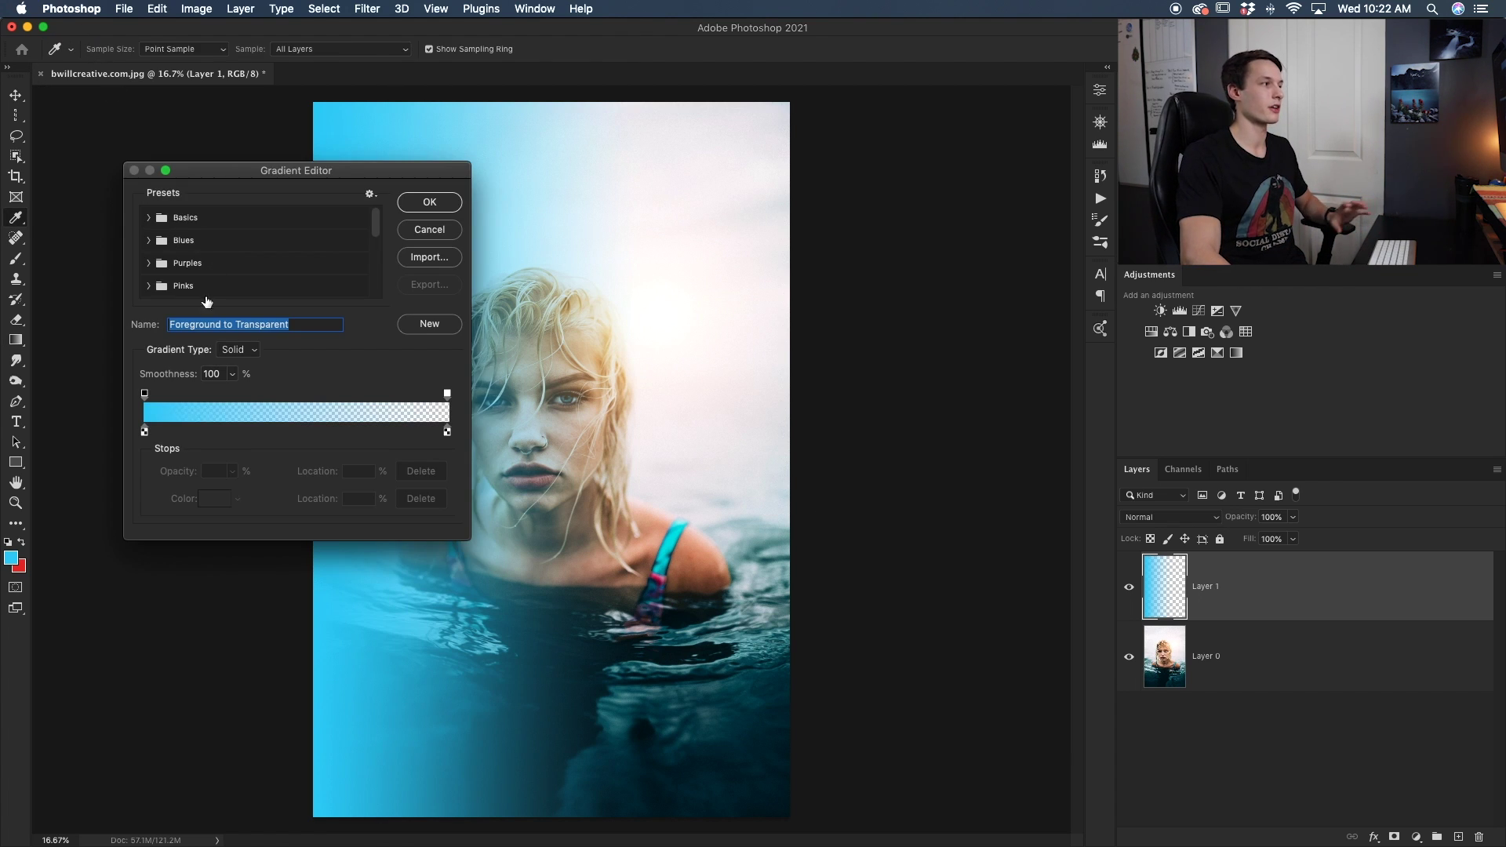
{"action": "left_click", "coordinate": [430, 204]}
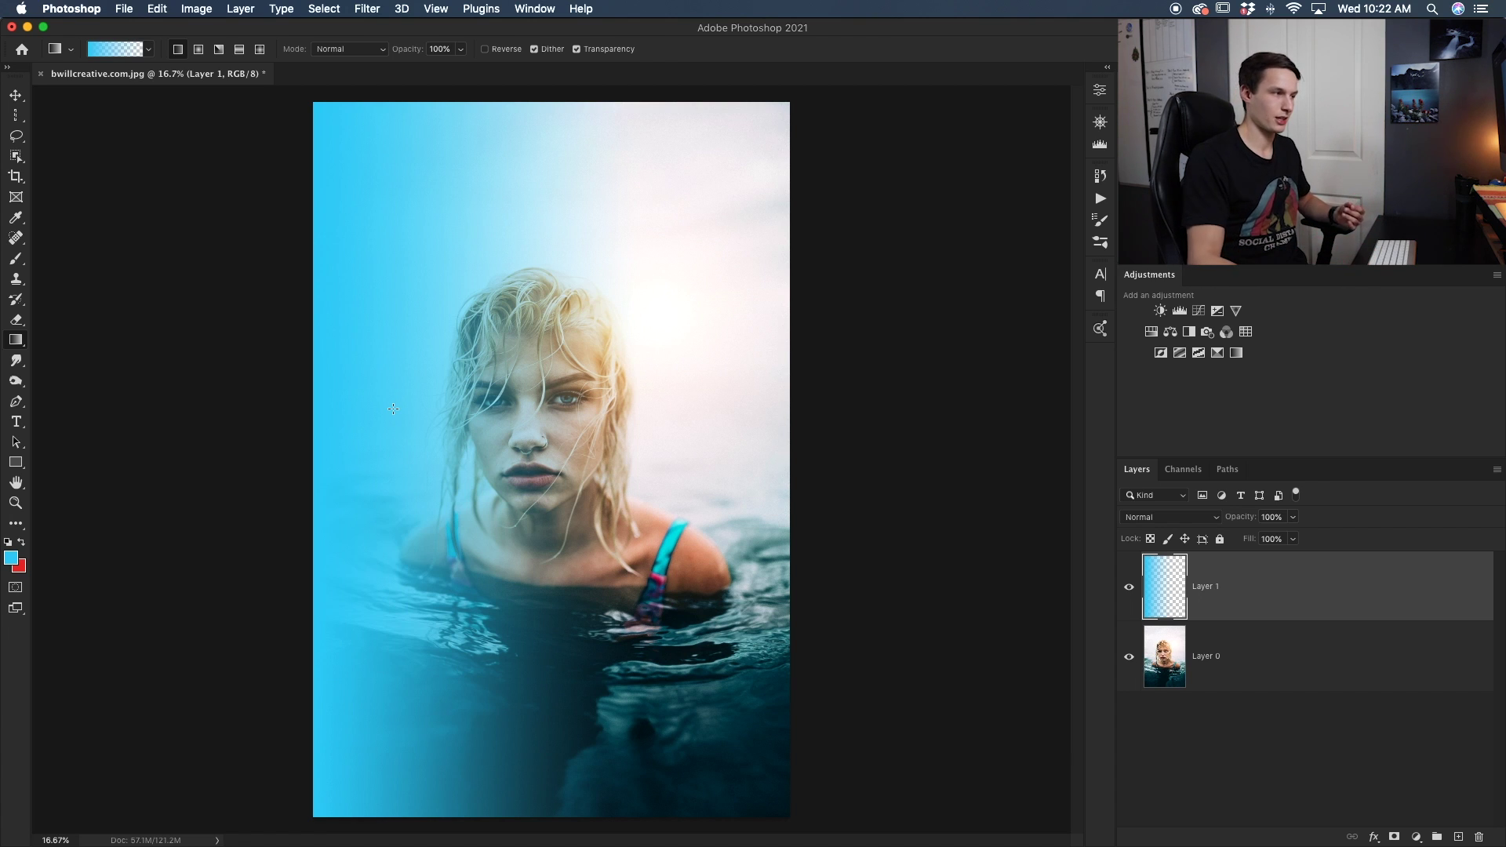
Open the layer style settings of Layer 1, enable Color Overlay and move the dialog off the subject's face.
{"action": "double_click", "coordinate": [1259, 600]}
{"action": "left_click_drag", "start_coordinate": [912, 223], "coordinate": [784, 253]}
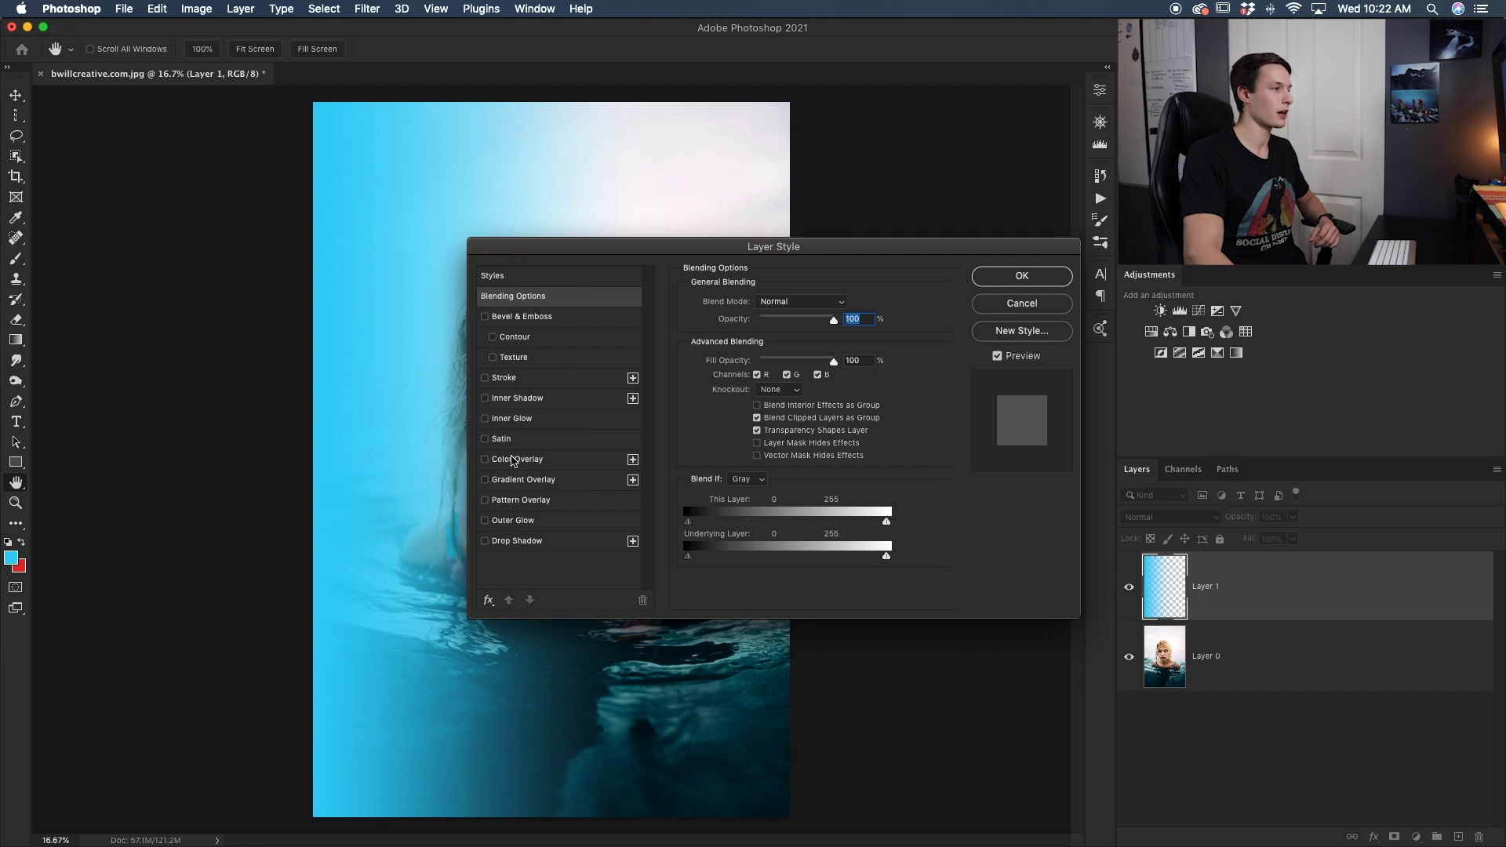
{"action": "left_click", "coordinate": [562, 464]}
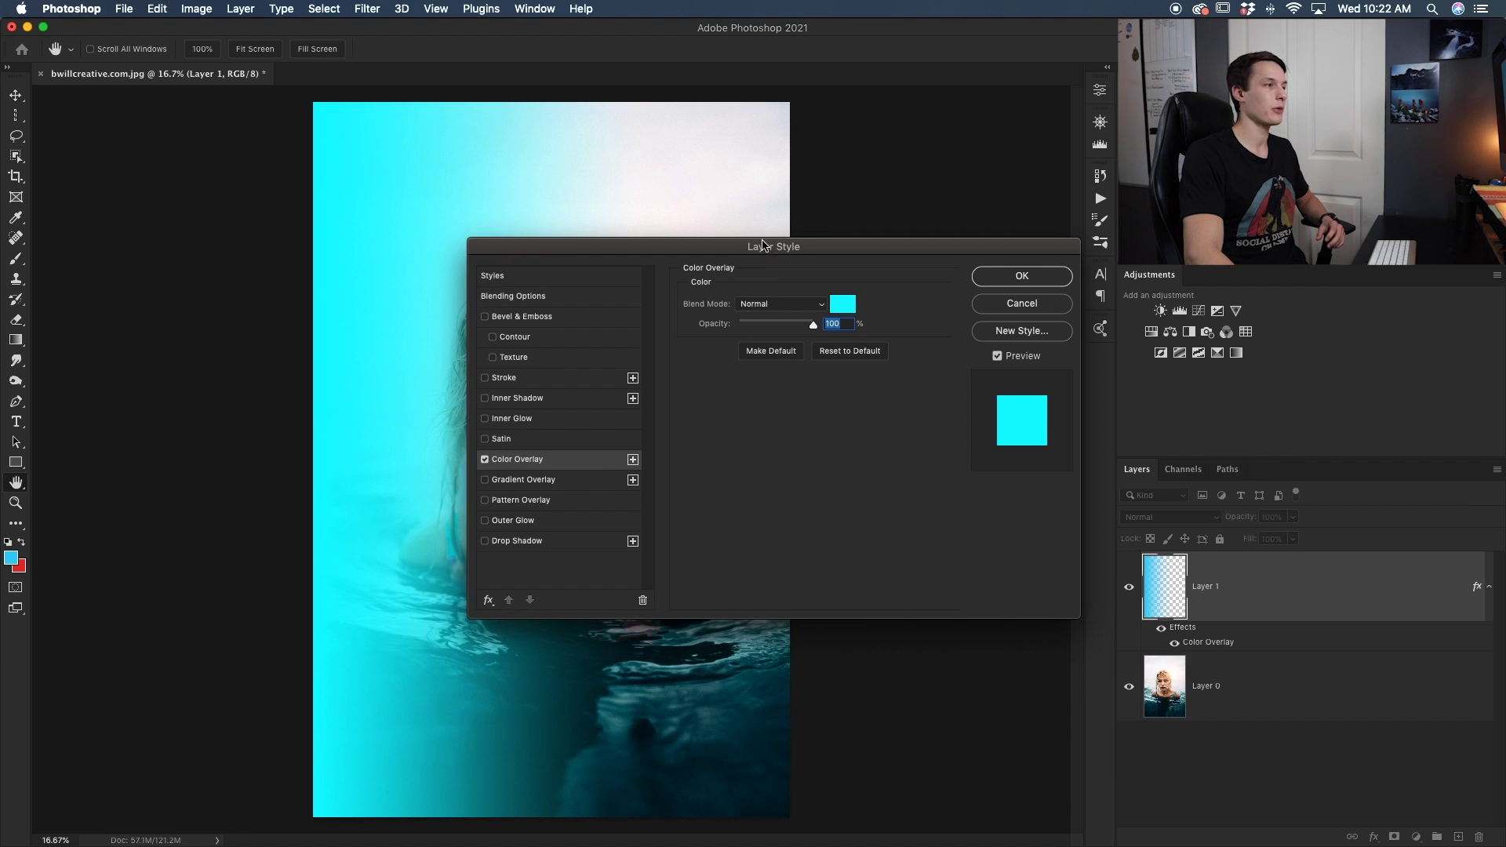
{"action": "left_click_drag", "start_coordinate": [771, 250], "coordinate": [859, 230]}
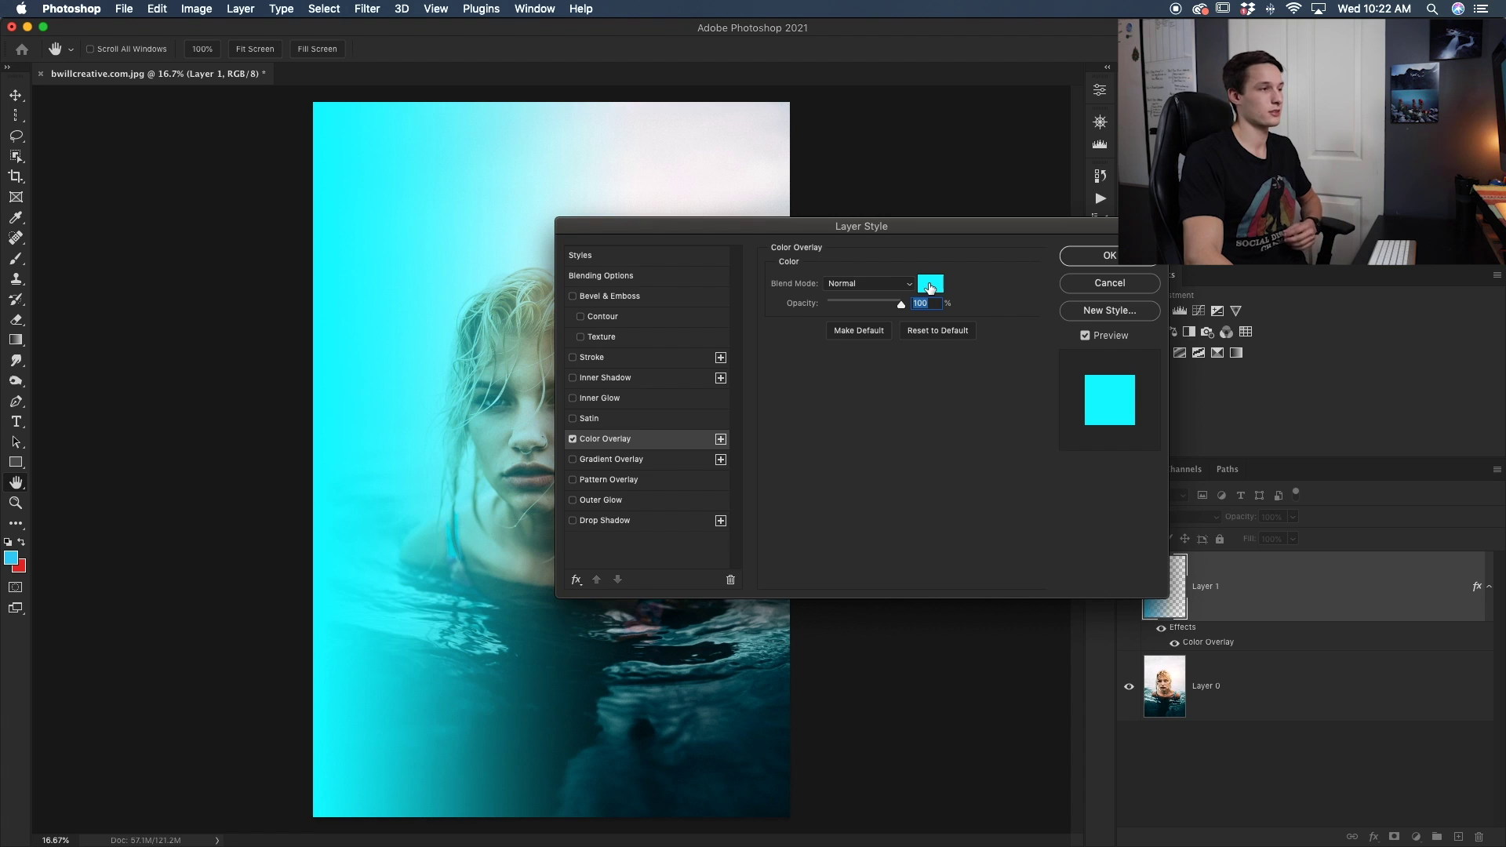
Set the Color Overlay color to red fd2b09 at 100% opacity and apply the layer style to the gradient layer.
{"action": "left_click", "coordinate": [931, 284]}
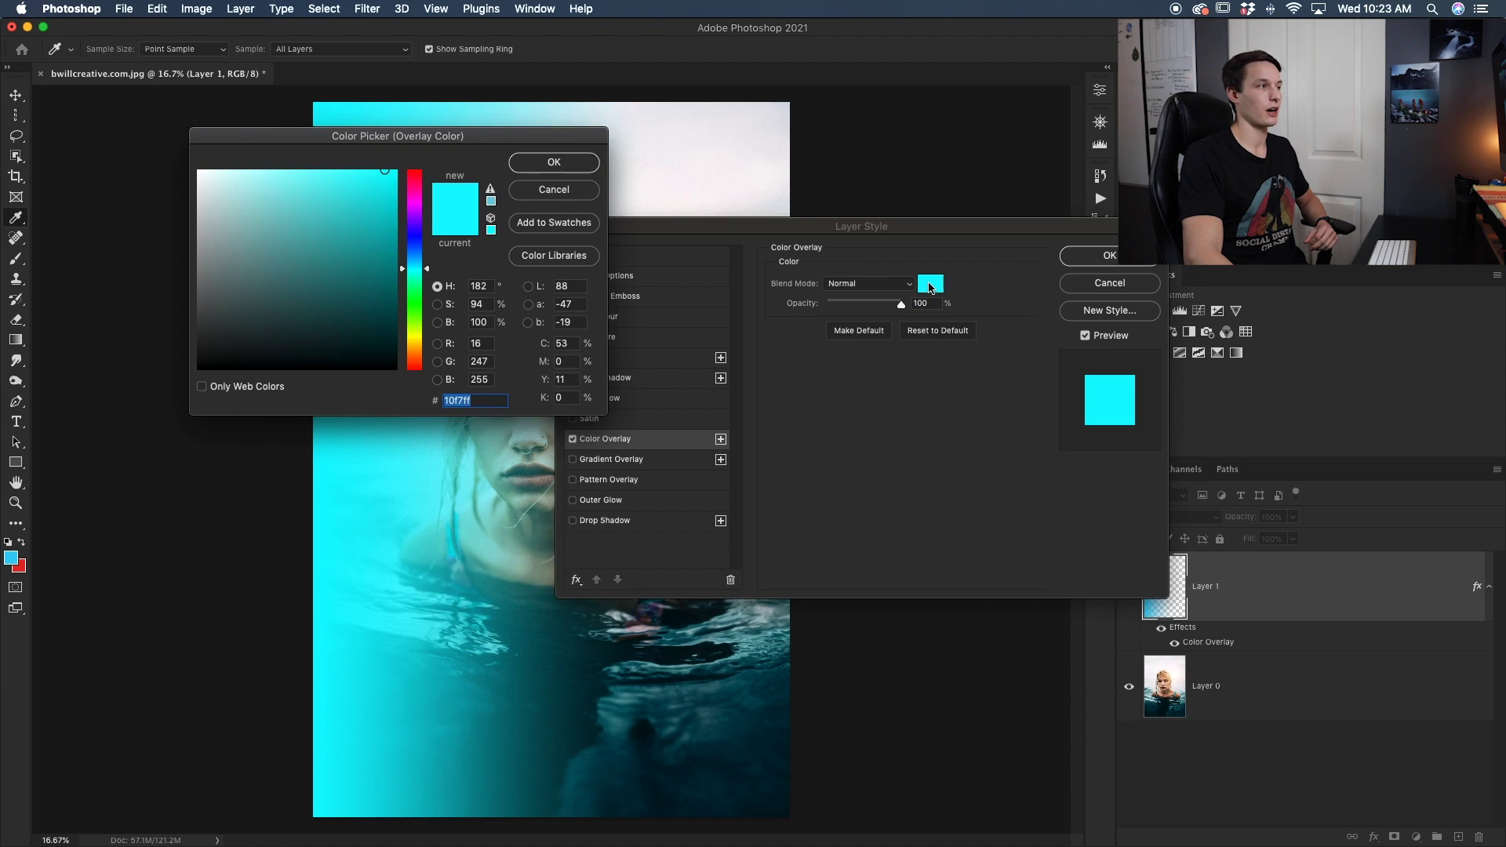
{"action": "left_click_drag", "start_coordinate": [428, 274], "coordinate": [374, 228]}
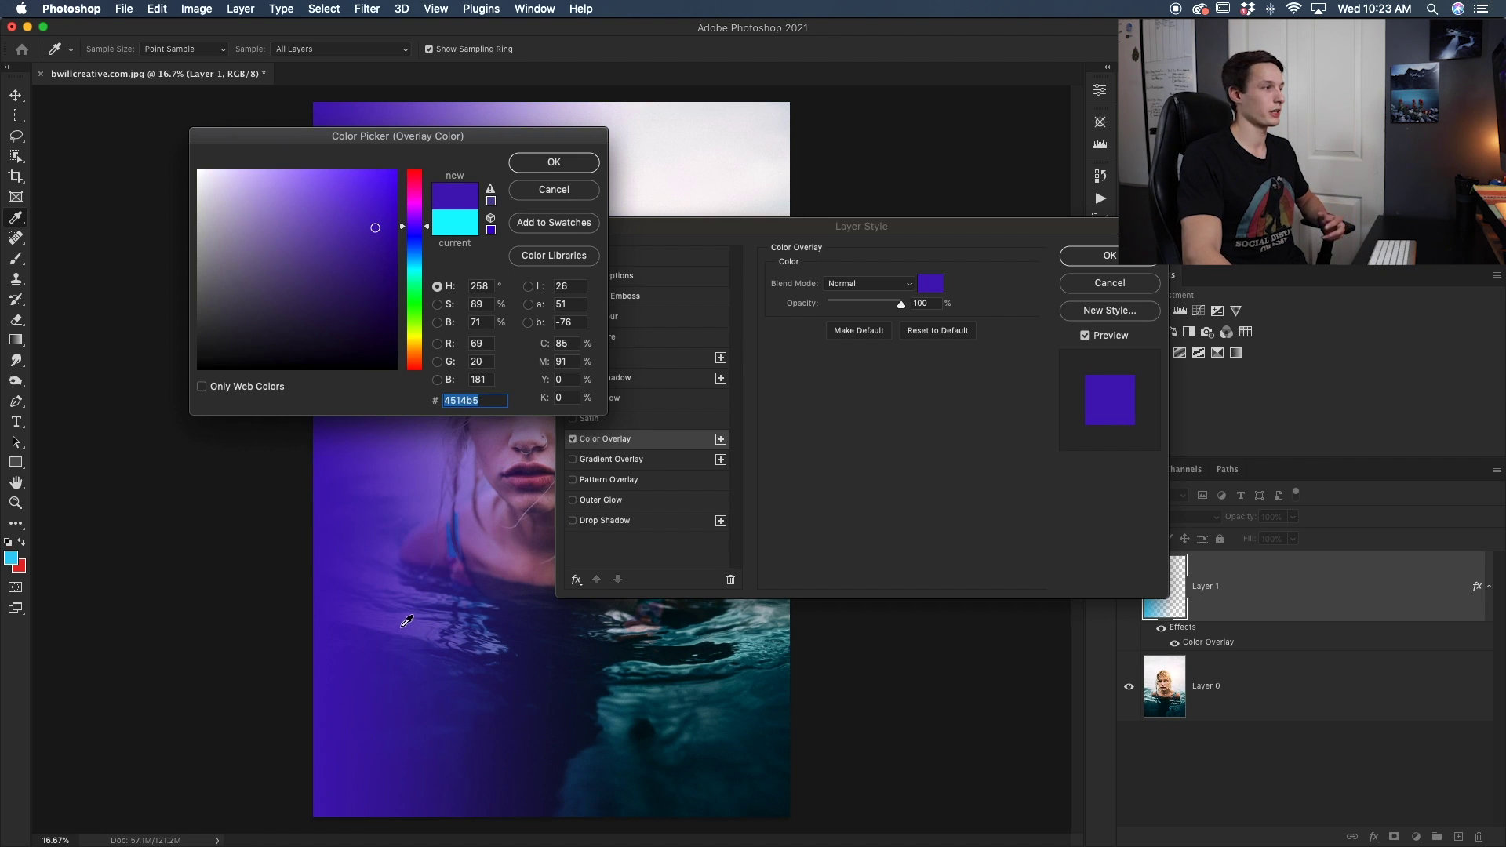
{"action": "left_click_drag", "start_coordinate": [414, 326], "coordinate": [417, 355]}
{"action": "left_click_drag", "start_coordinate": [376, 229], "coordinate": [390, 171]}
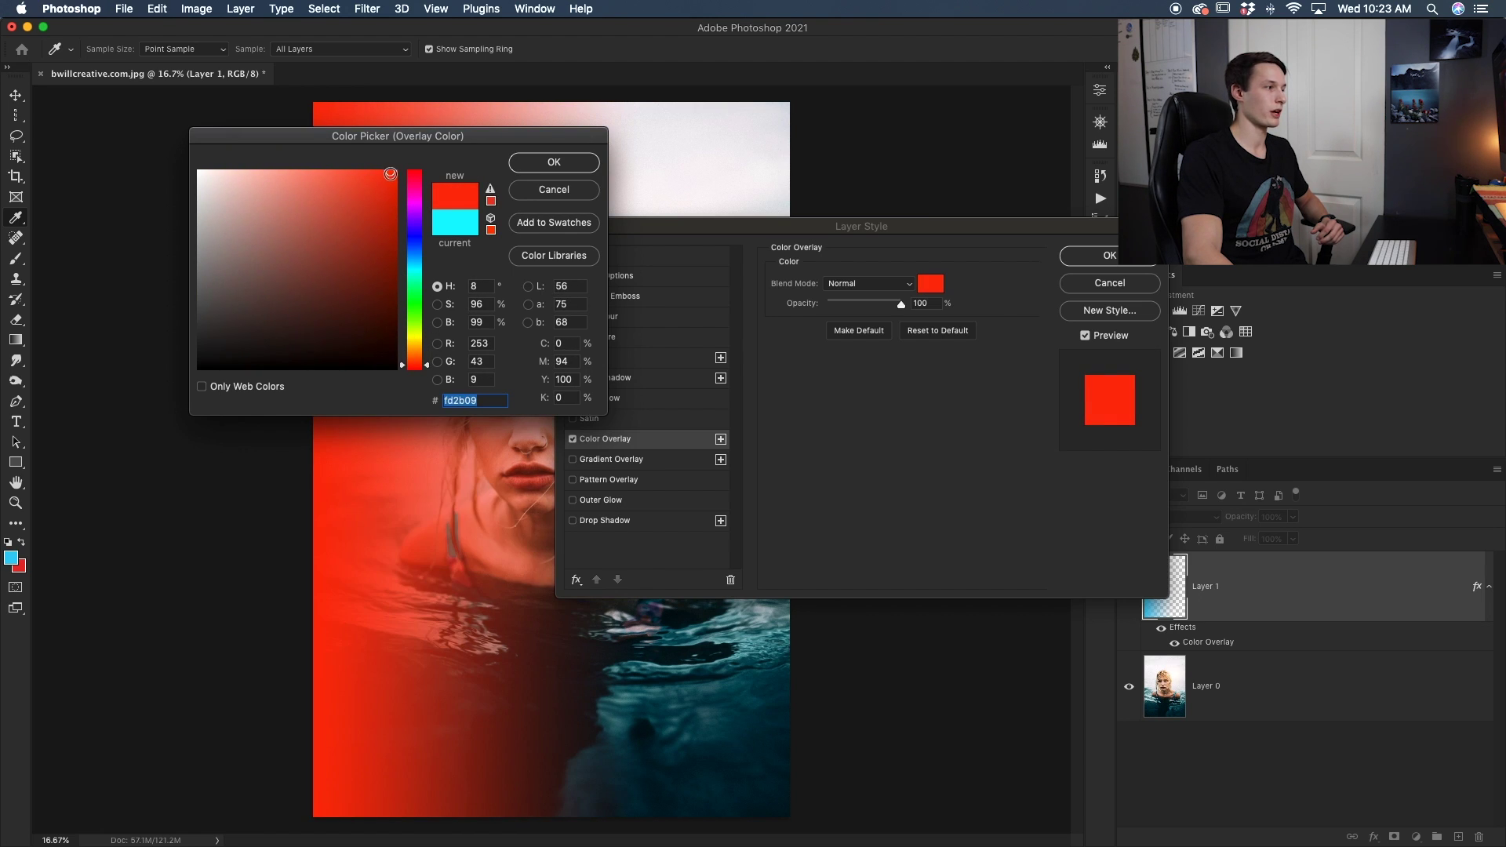
{"action": "left_click", "coordinate": [563, 163]}
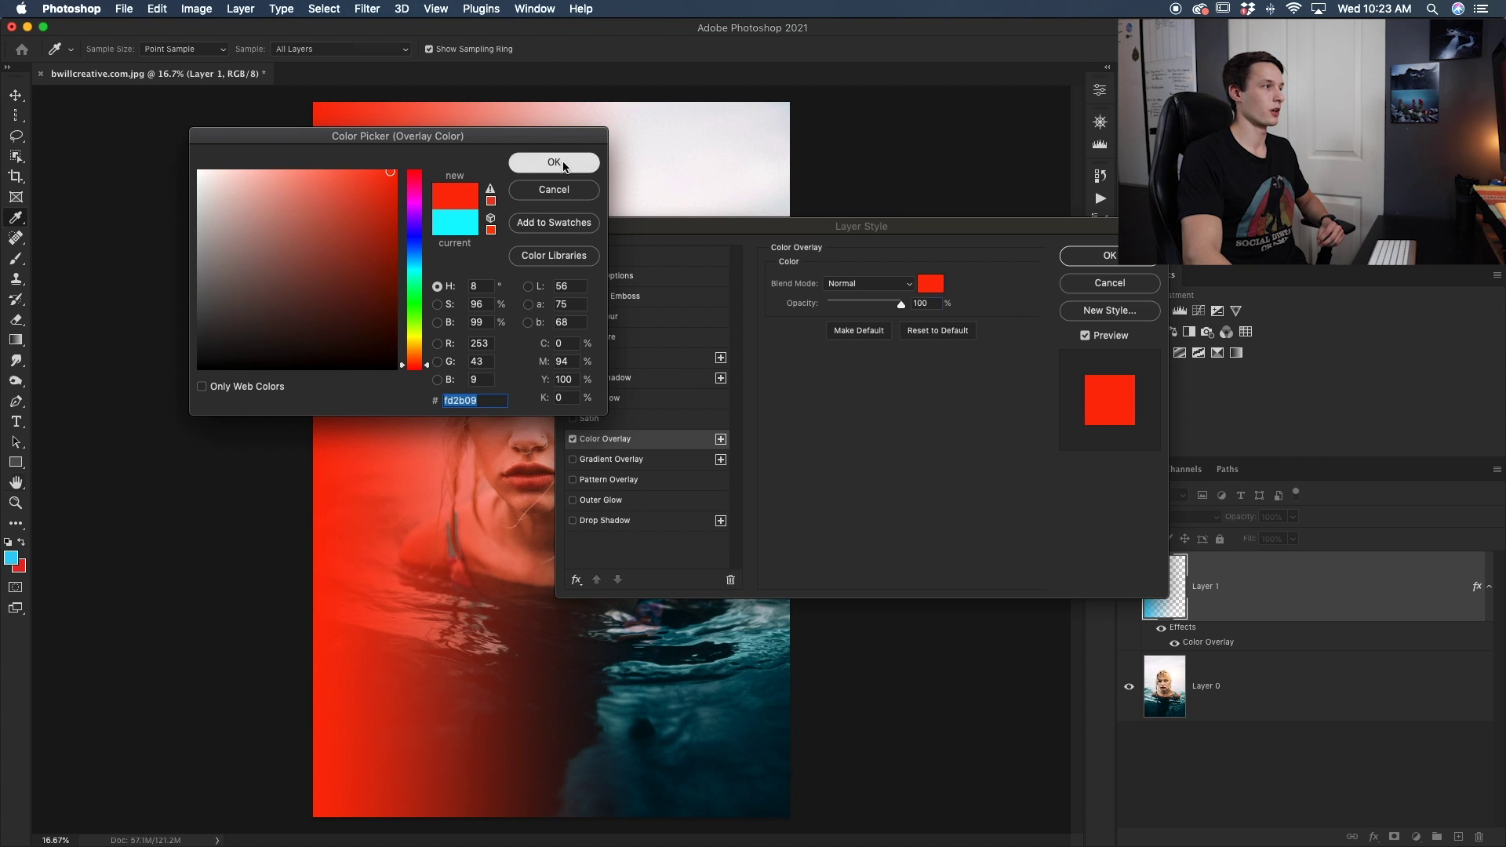
{"action": "left_click", "coordinate": [904, 306]}
{"action": "mouse_move", "coordinate": [904, 306]}
{"action": "left_mouse_down"}
{"action": "mouse_move", "coordinate": [820, 311]}
{"action": "mouse_move", "coordinate": [918, 306]}
{"action": "left_mouse_up"}
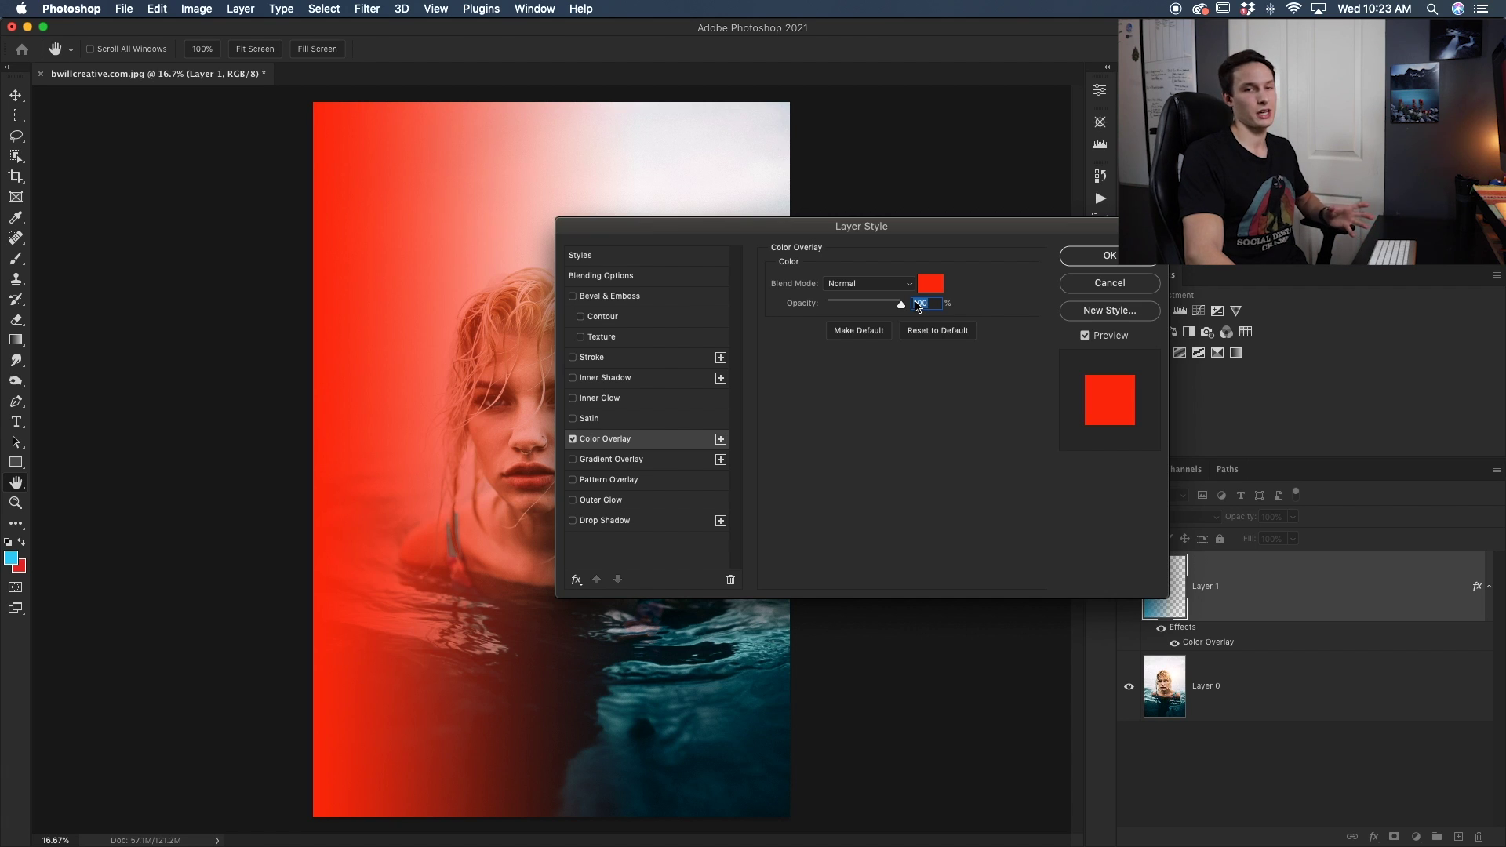
{"action": "left_click", "coordinate": [1108, 257]}
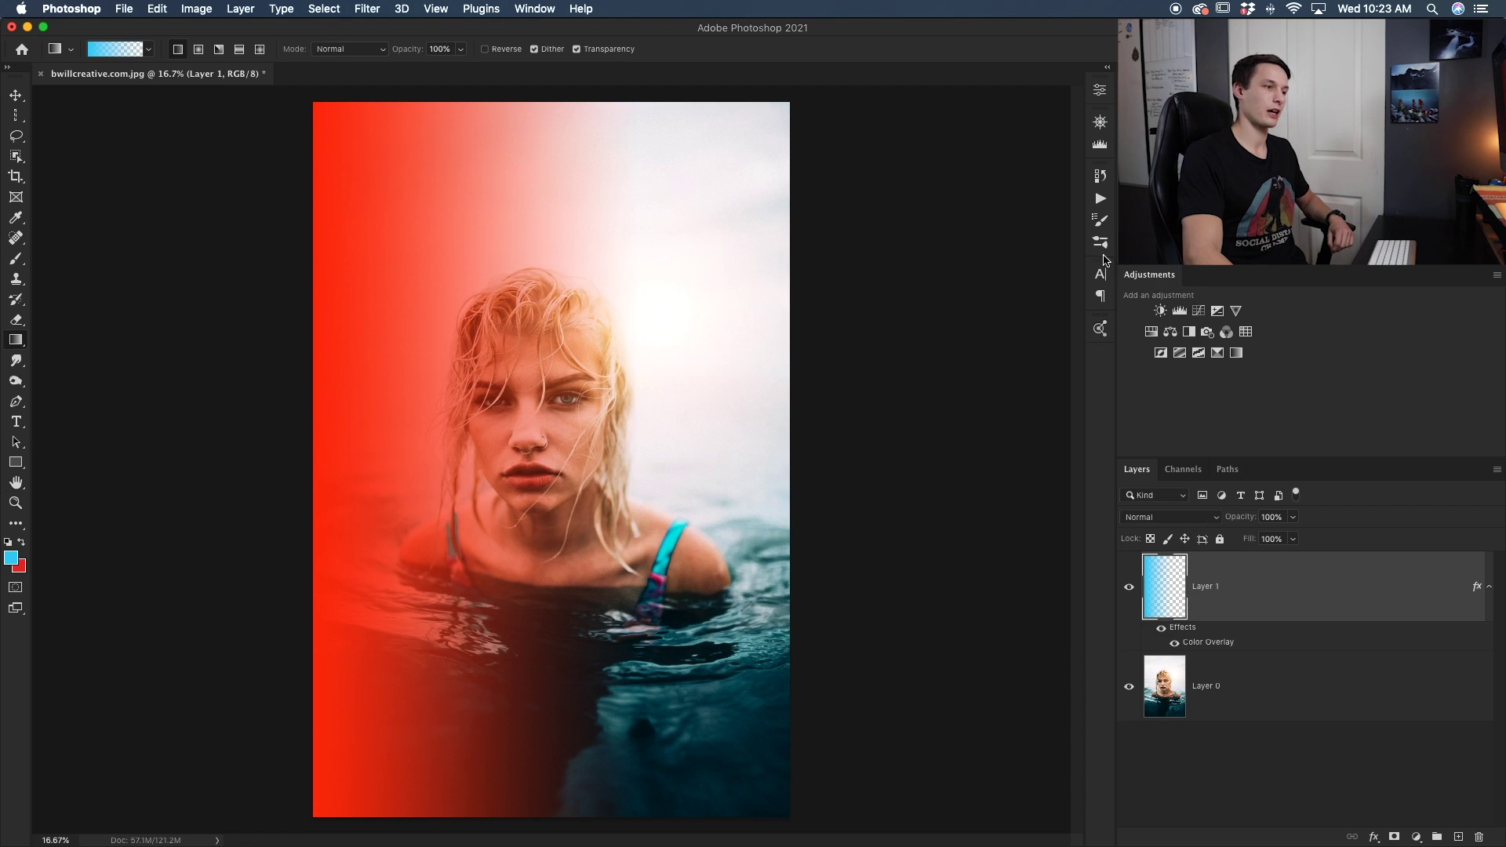
Compare the gradient with and without its Color Overlay effect, and open the effect's settings.
{"action": "left_click", "coordinate": [1175, 644]}
{"action": "left_click", "coordinate": [1175, 644]}
{"action": "left_click", "coordinate": [1174, 644]}
{"action": "left_click", "coordinate": [1175, 644]}
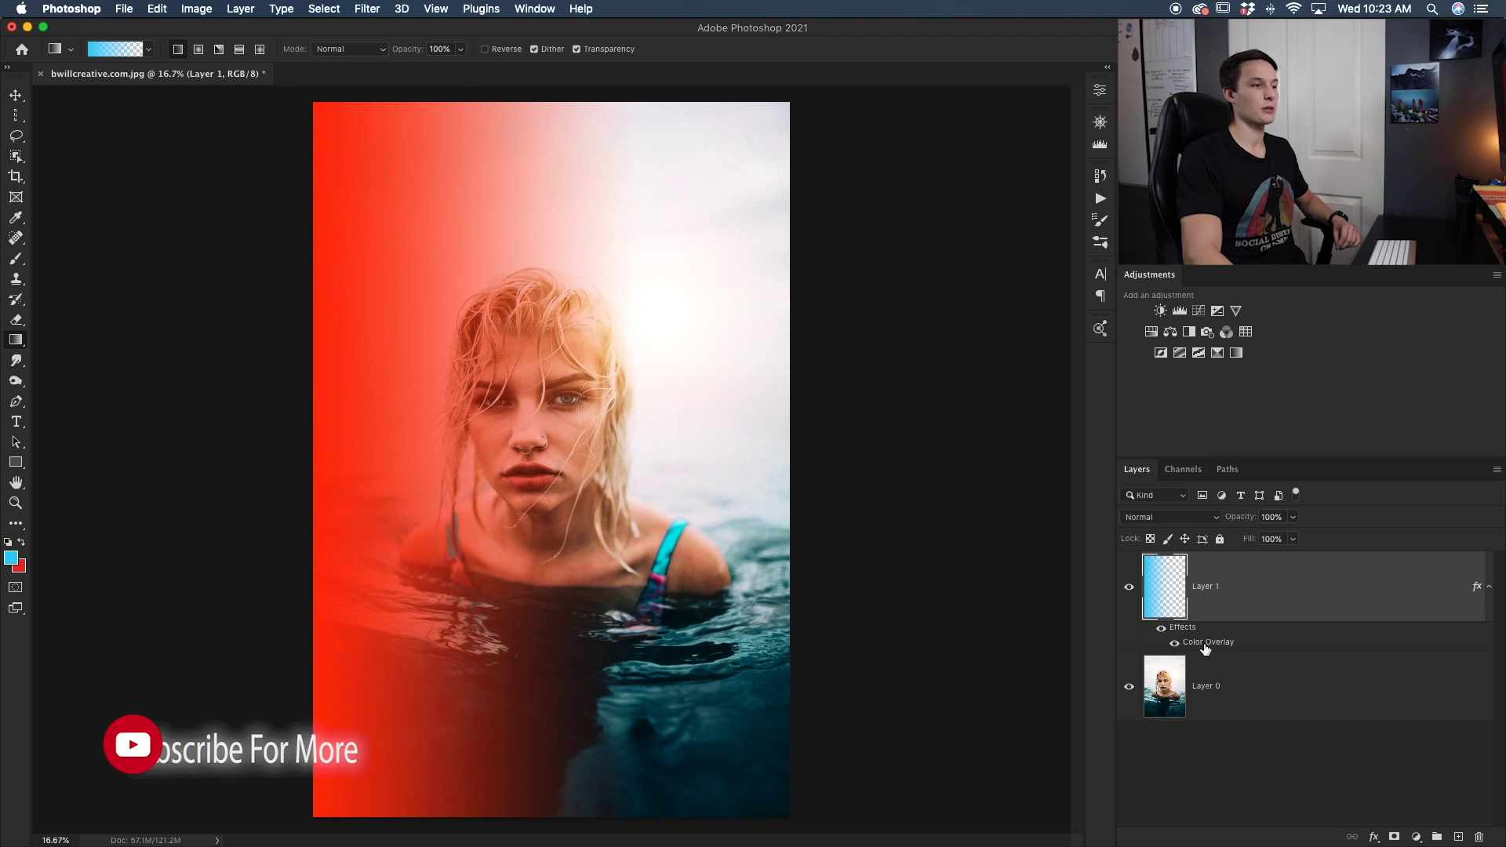
{"action": "double_click", "coordinate": [1203, 647]}
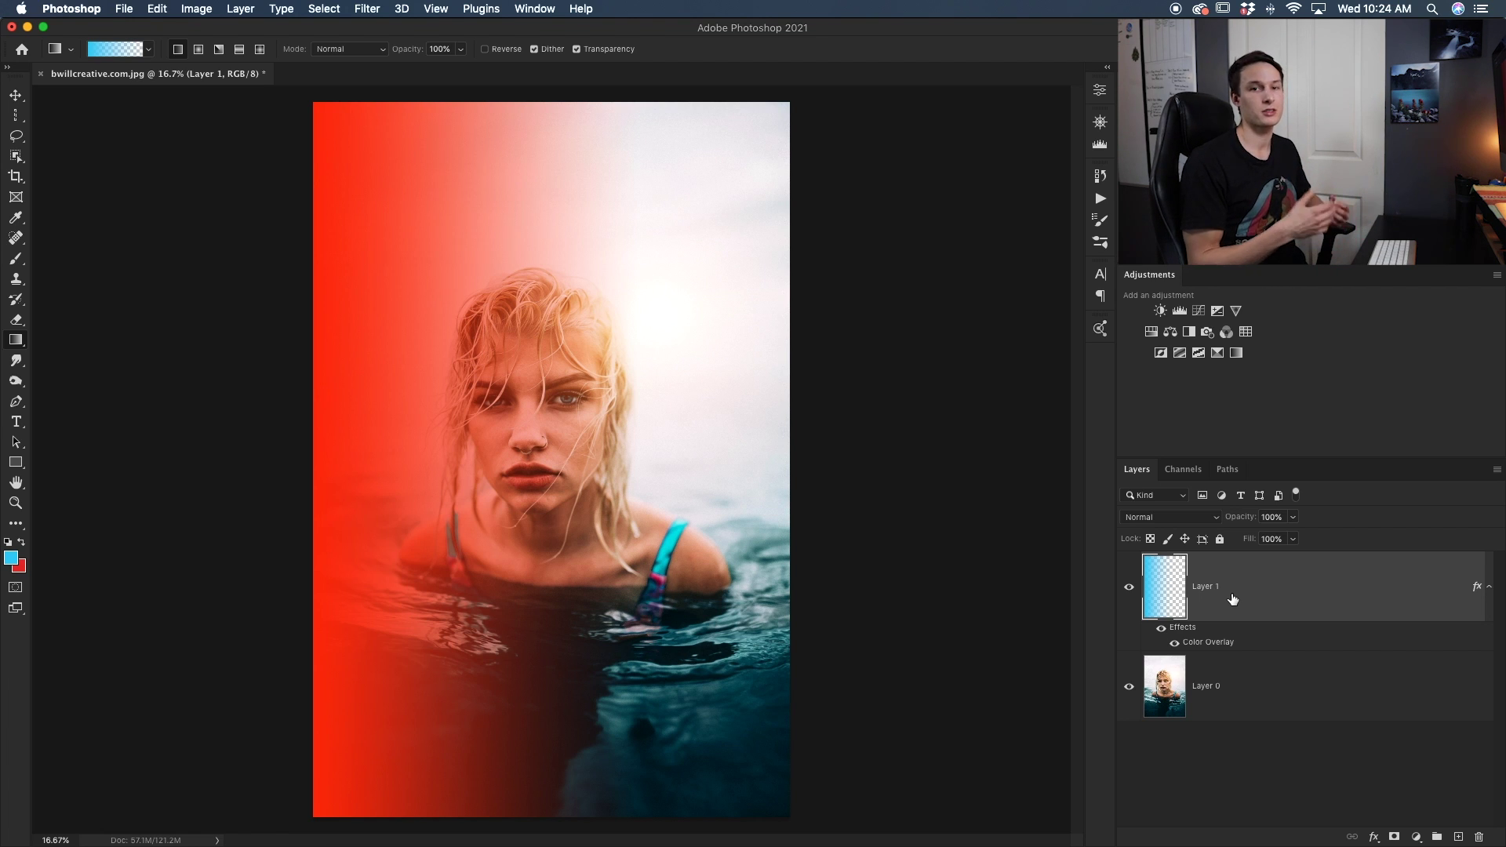
Delete the gradient layer and add a layer mask to the photo layer.
{"action": "key", "text": "Delete"}
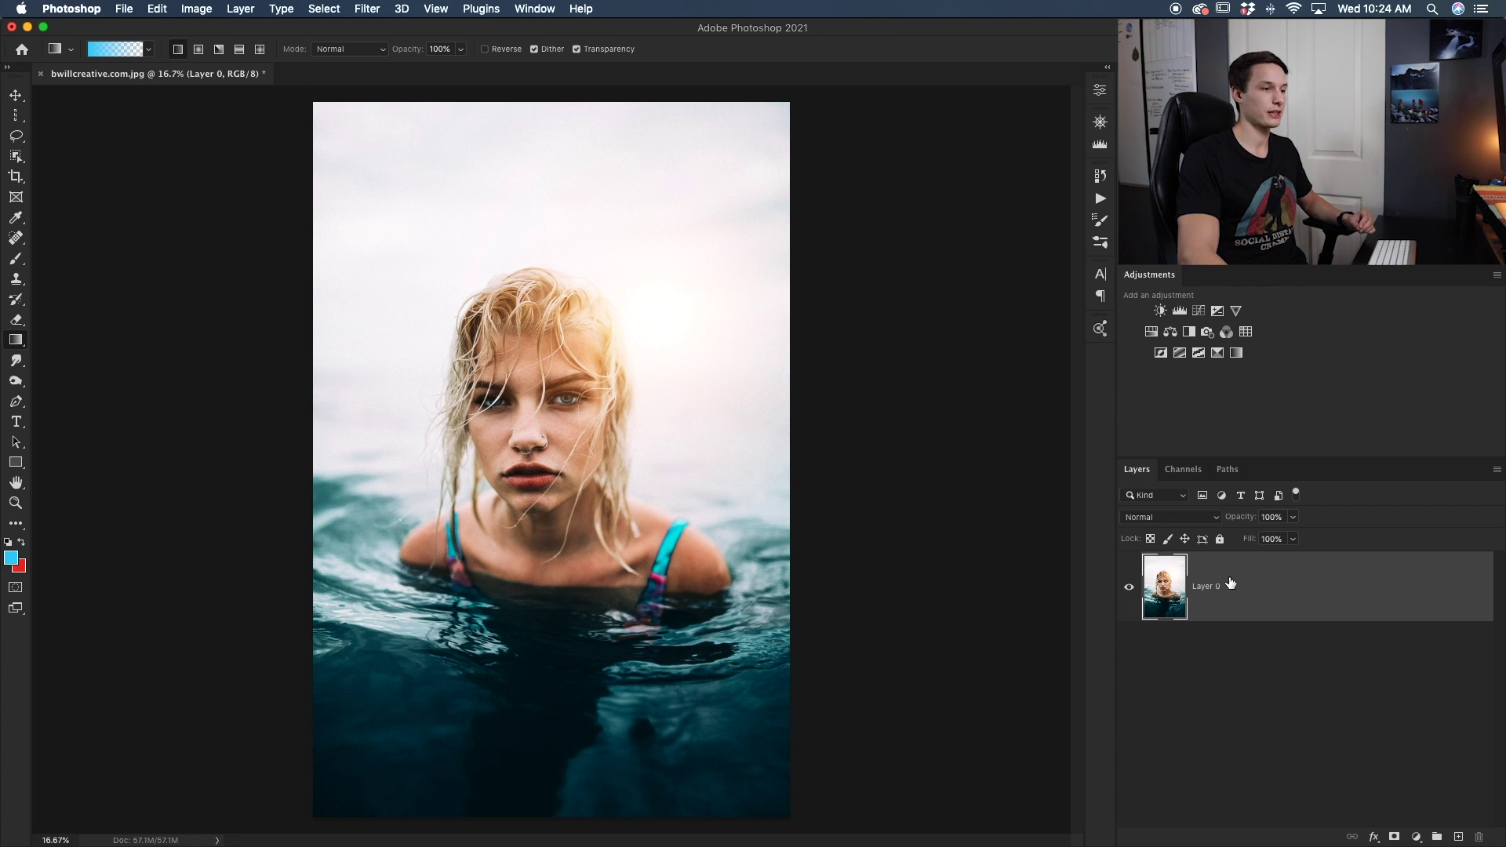
{"action": "left_click", "coordinate": [1394, 836]}
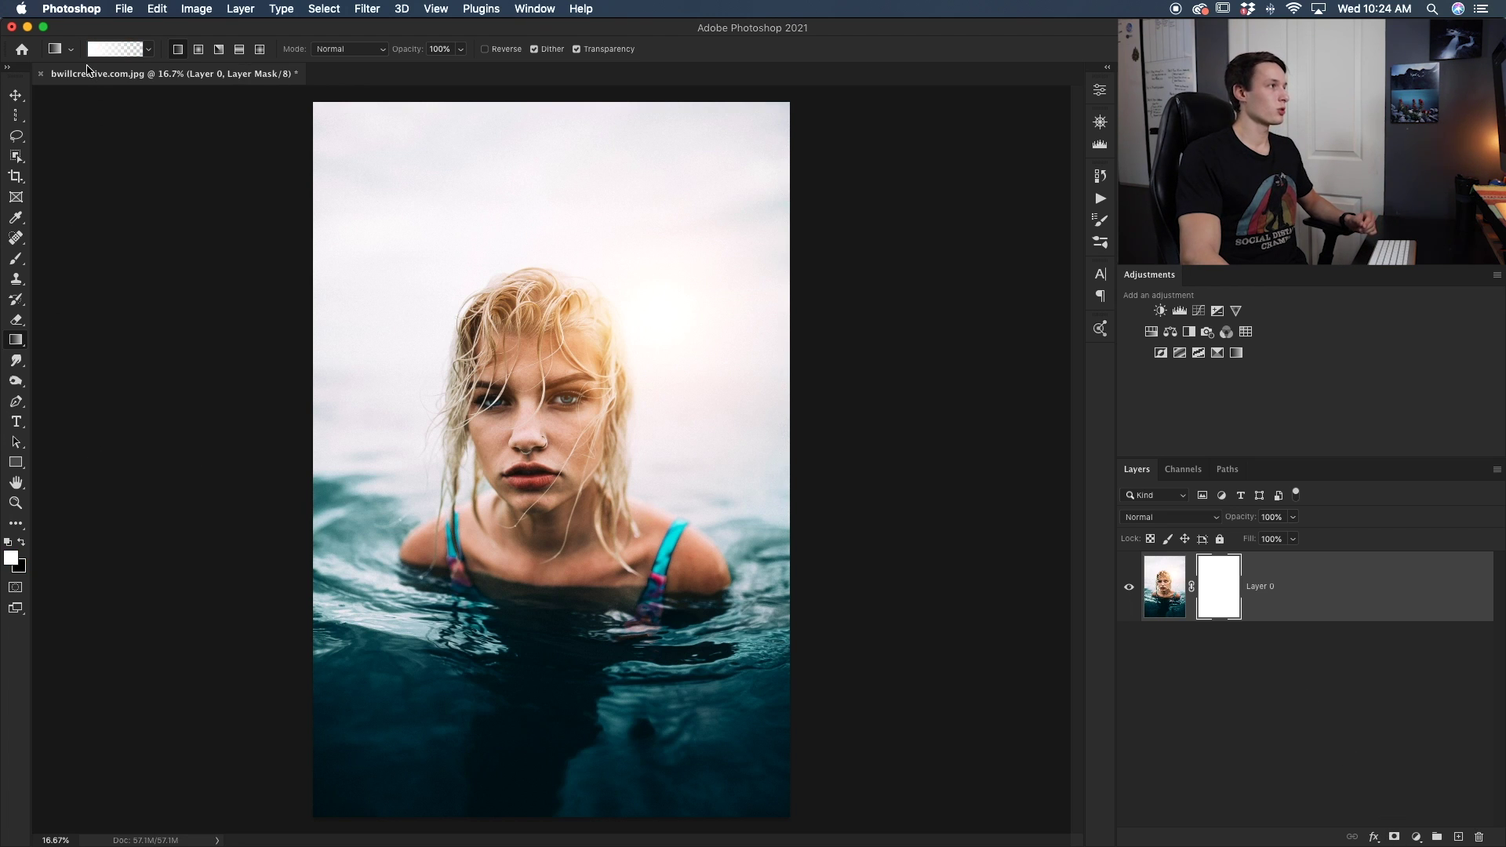
Draw a linear black Foreground to Transparent gradient on the layer mask from the photo's right edge to its center.
{"action": "left_click", "coordinate": [110, 49]}
{"action": "left_click", "coordinate": [149, 218]}
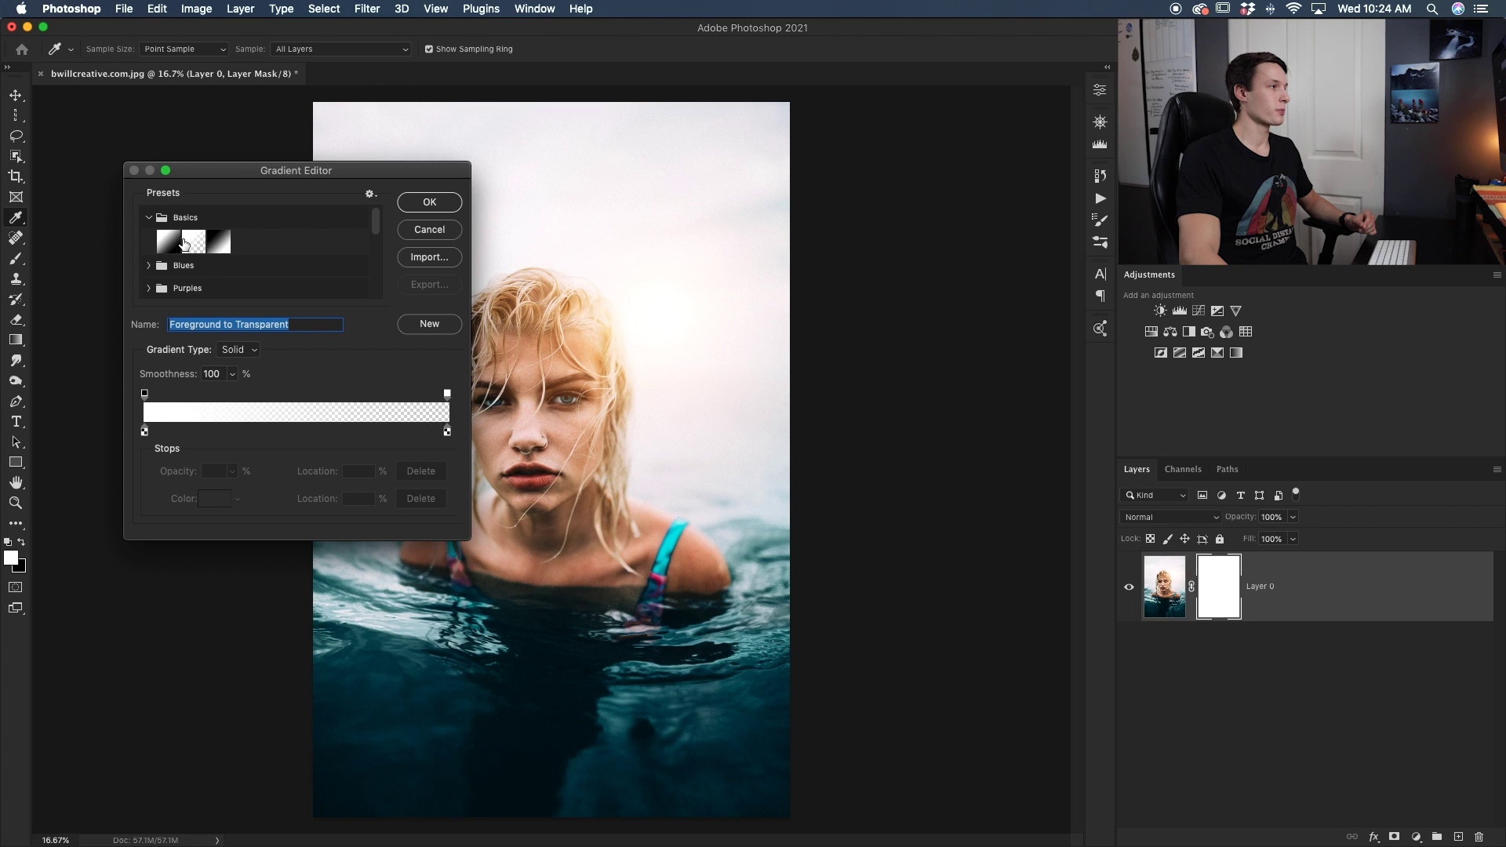
{"action": "left_click", "coordinate": [426, 205]}
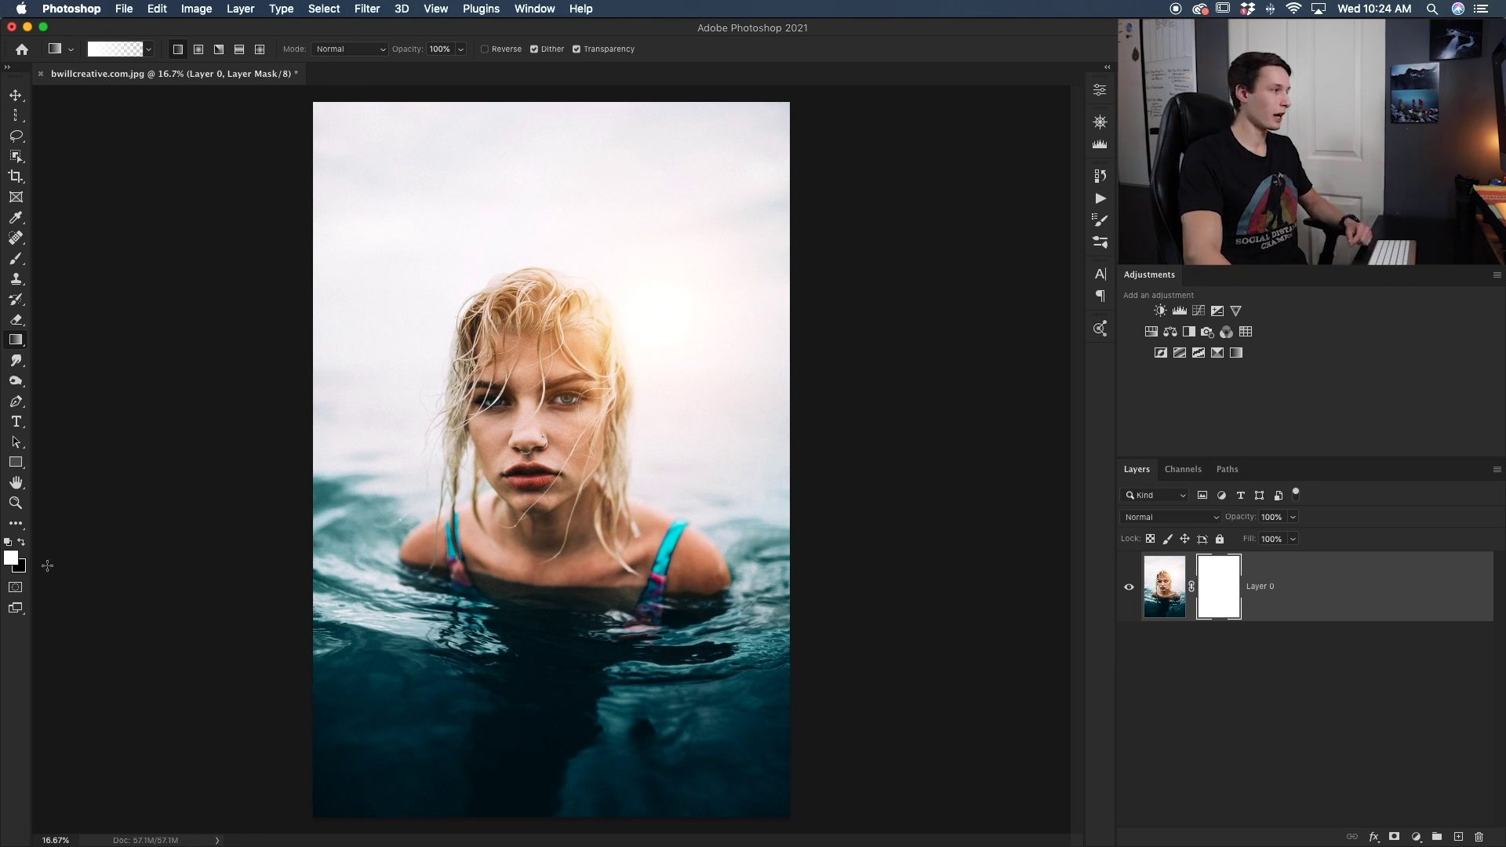
{"action": "left_click", "coordinate": [21, 541]}
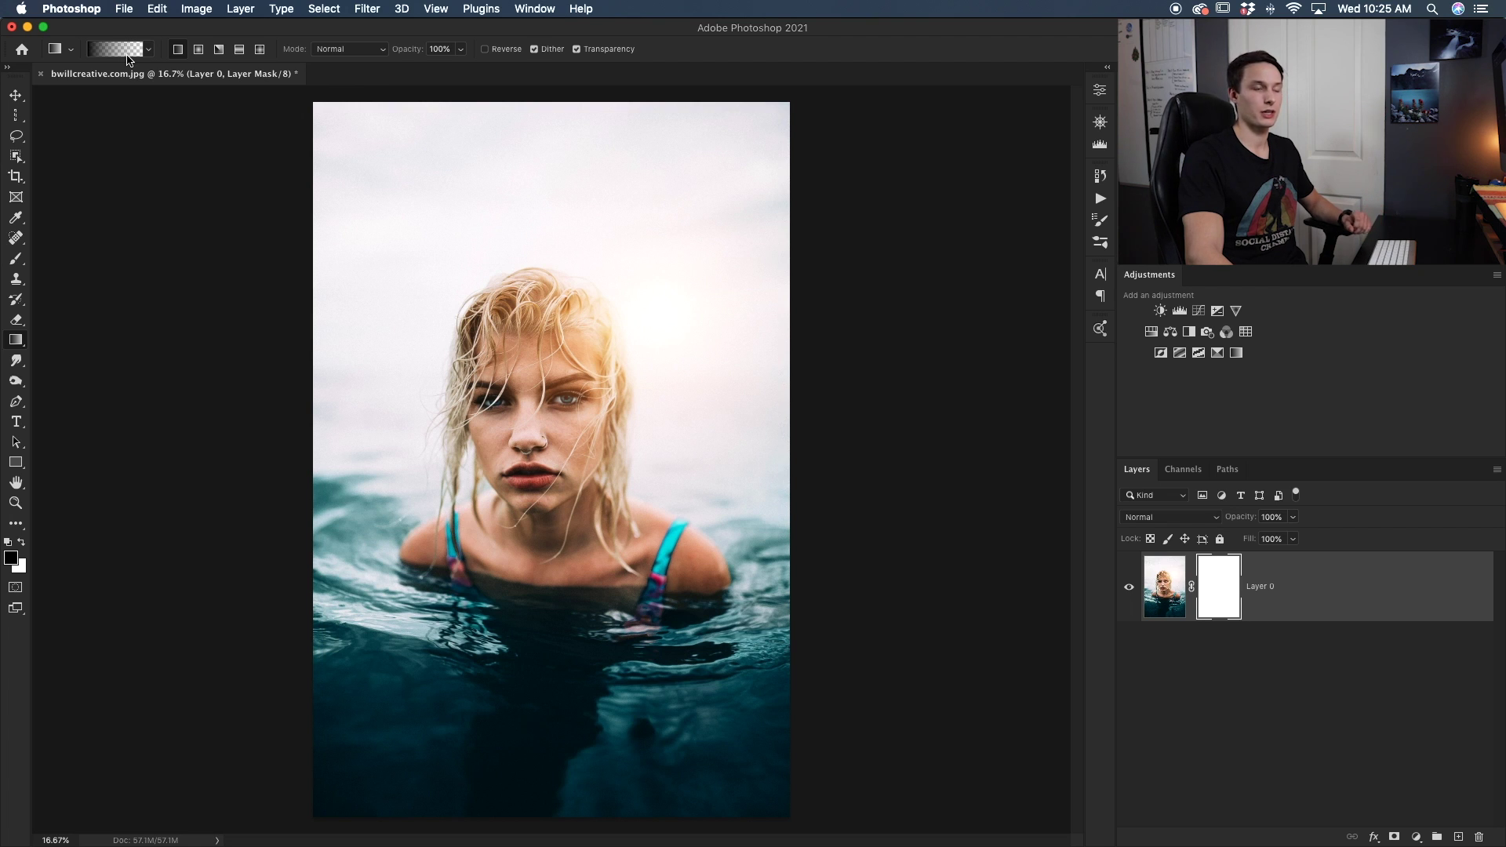
{"action": "left_click_drag", "start_coordinate": [792, 464], "coordinate": [550, 463]}
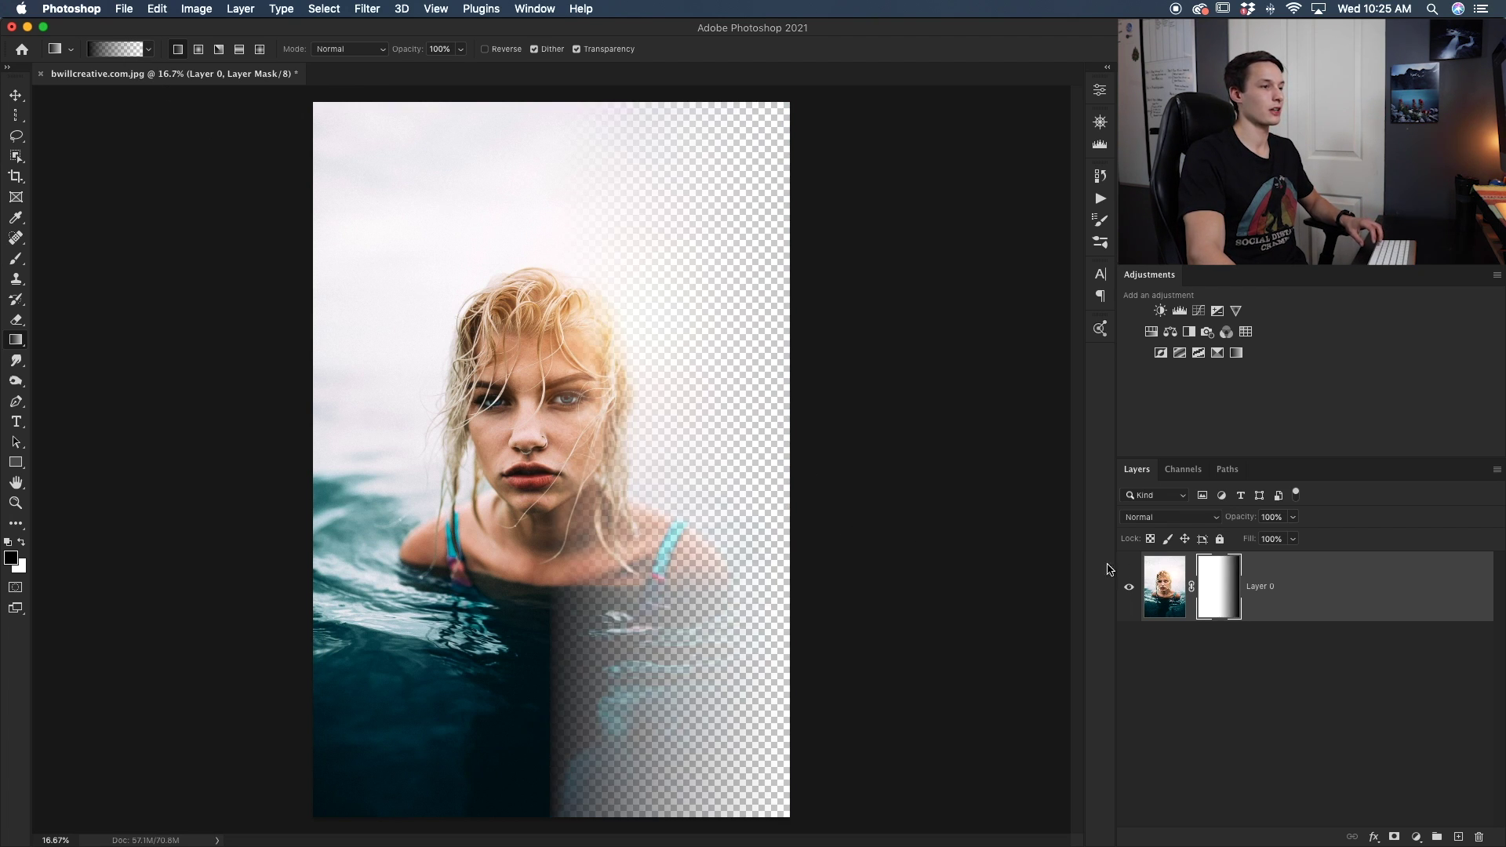
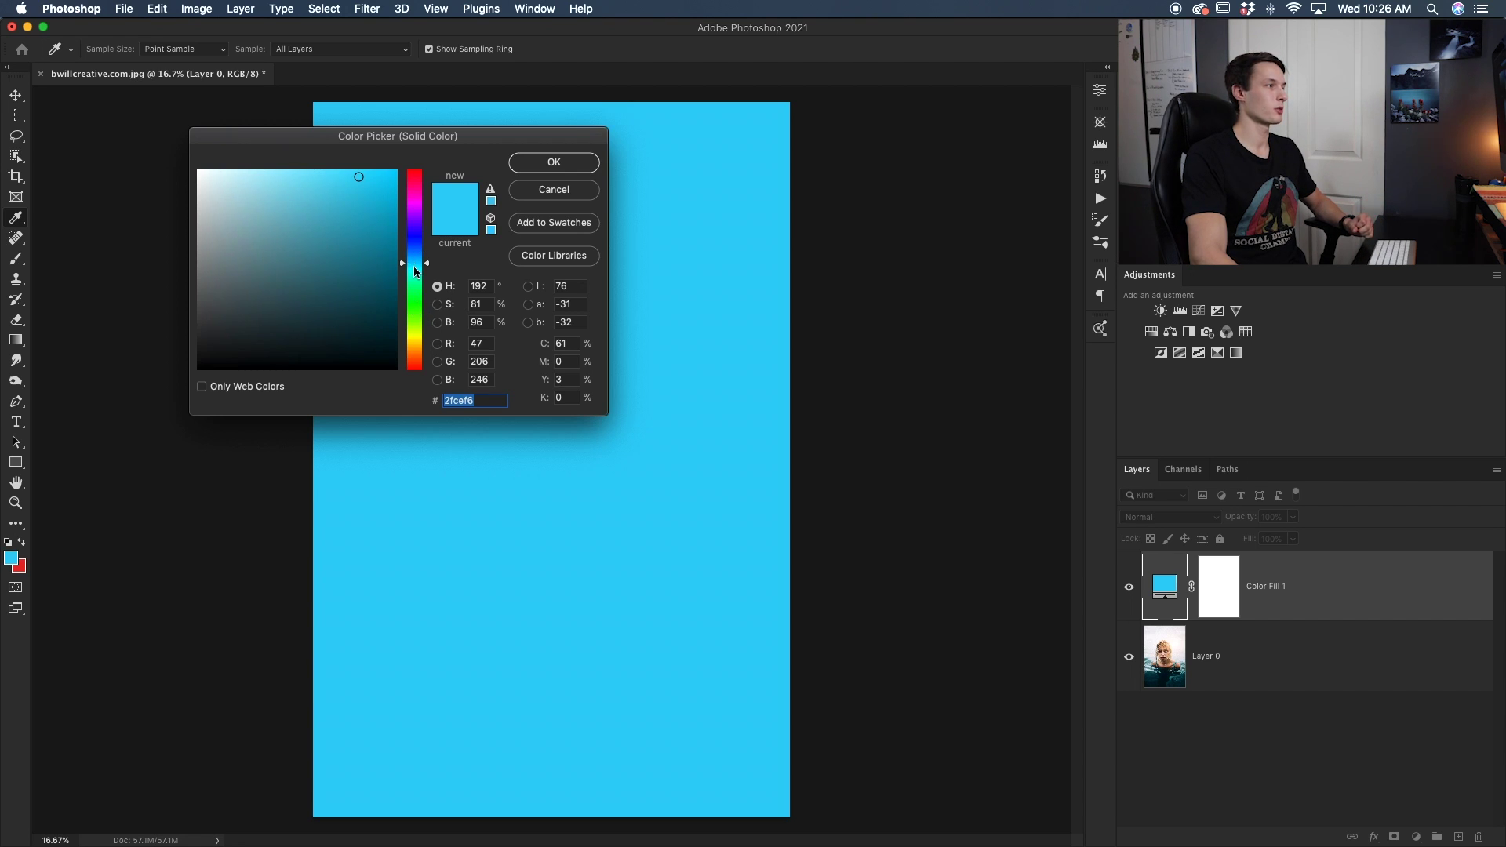
Set the solid color fill to bright blue 1bcffc and move the fill layer beneath the photo layer.
{"action": "left_click_drag", "start_coordinate": [370, 183], "coordinate": [376, 172]}
{"action": "left_click", "coordinate": [543, 163]}
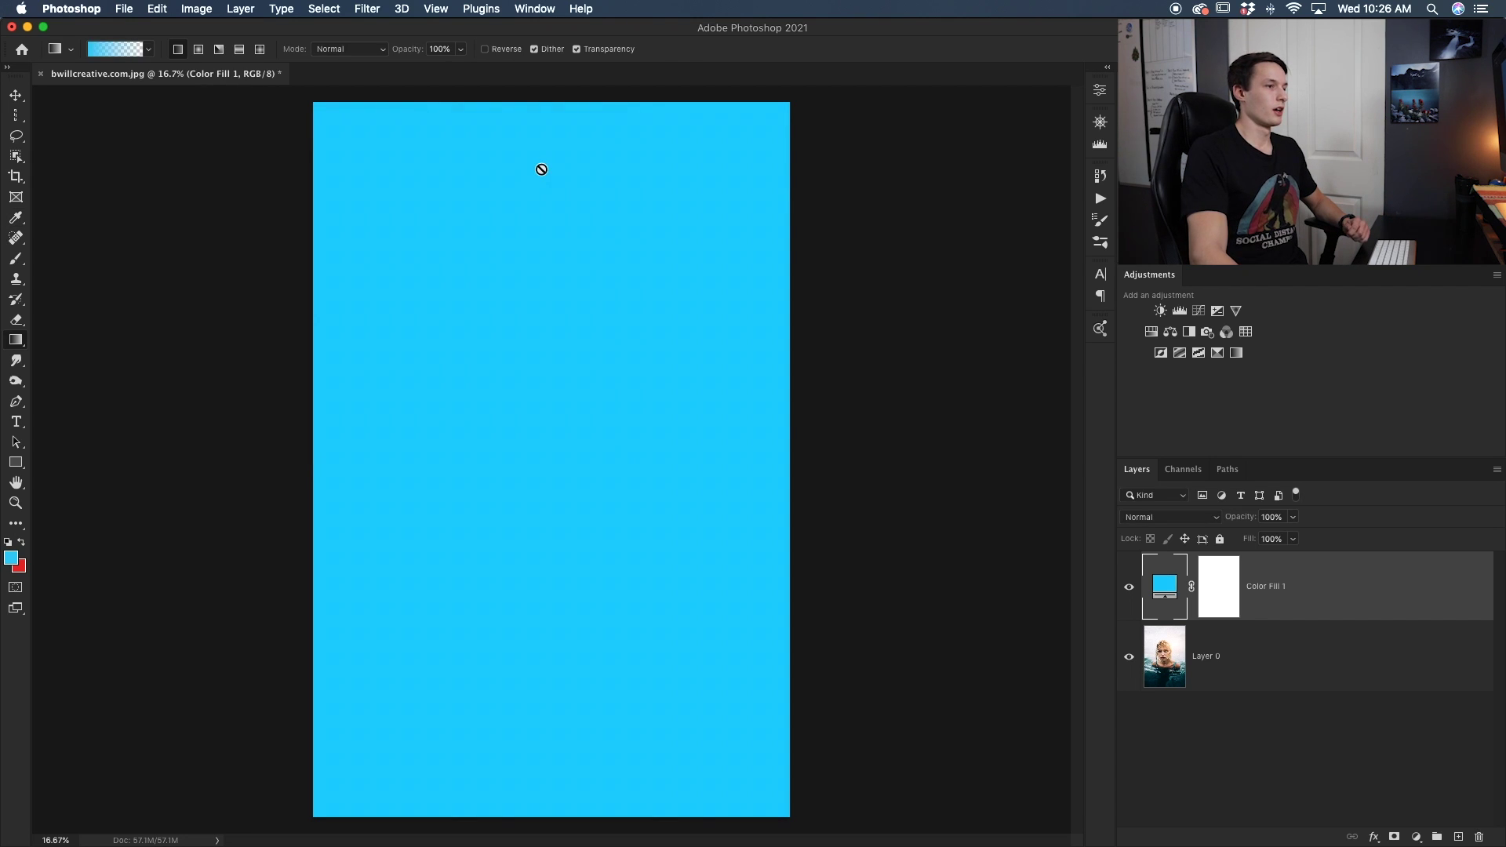
{"action": "left_click_drag", "start_coordinate": [1294, 592], "coordinate": [1292, 692]}
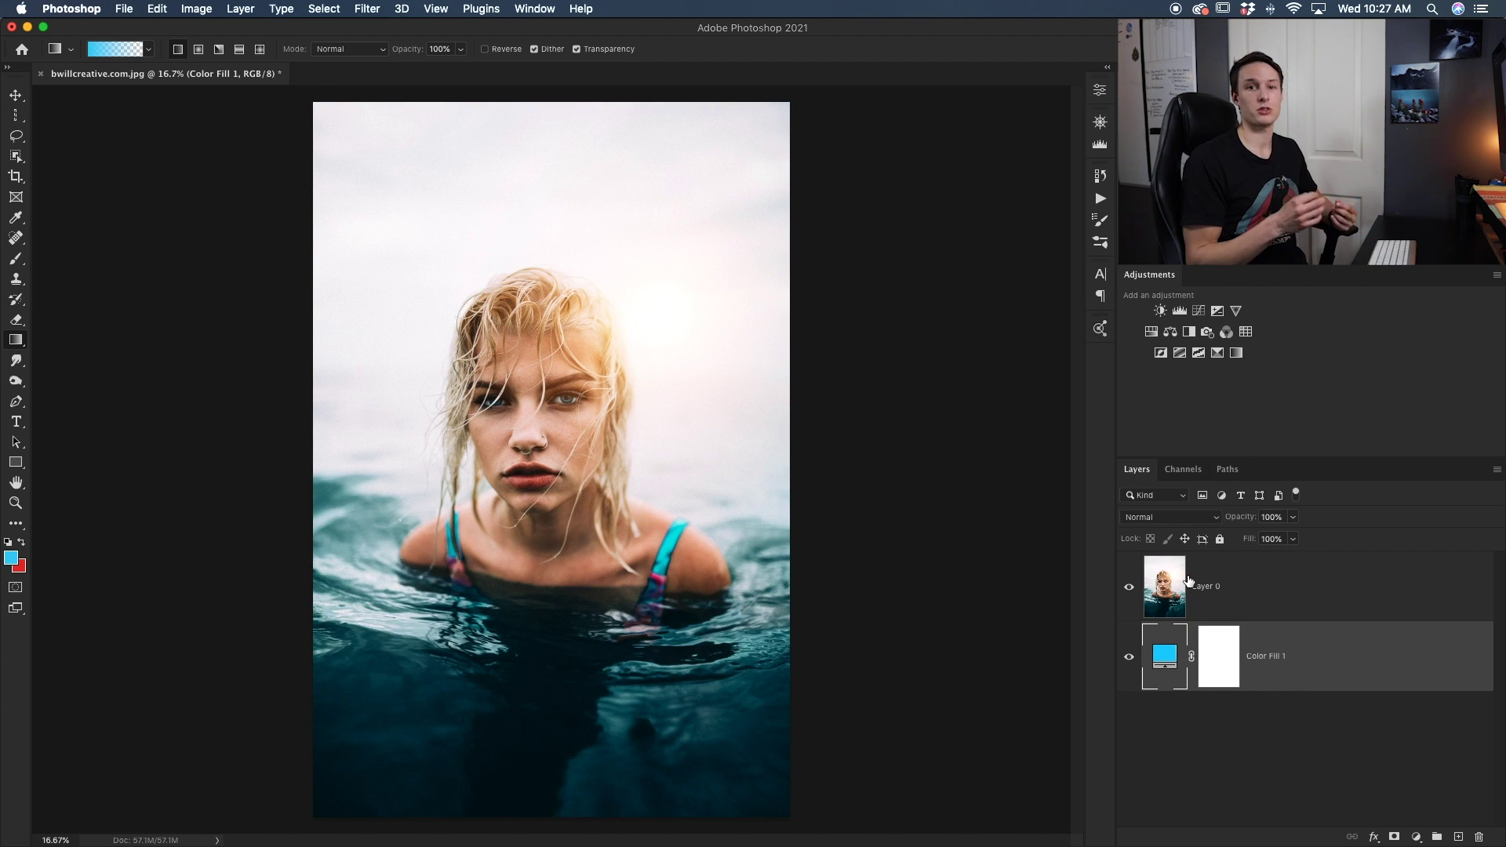
Add a layer mask to the photo layer and invert the mask to black.
{"action": "left_click", "coordinate": [1225, 593]}
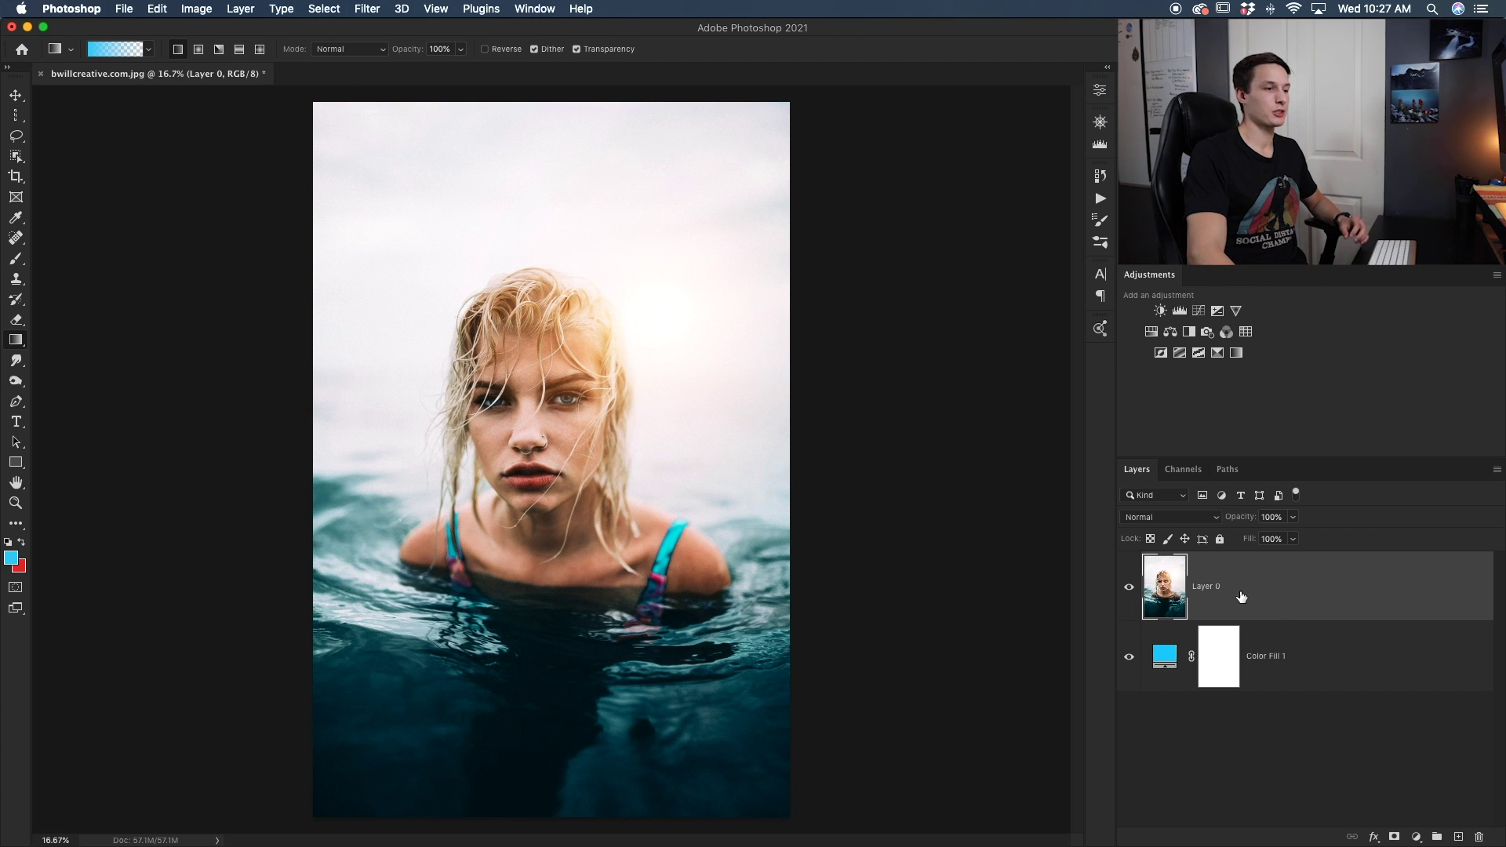
{"action": "left_click", "coordinate": [1394, 837]}
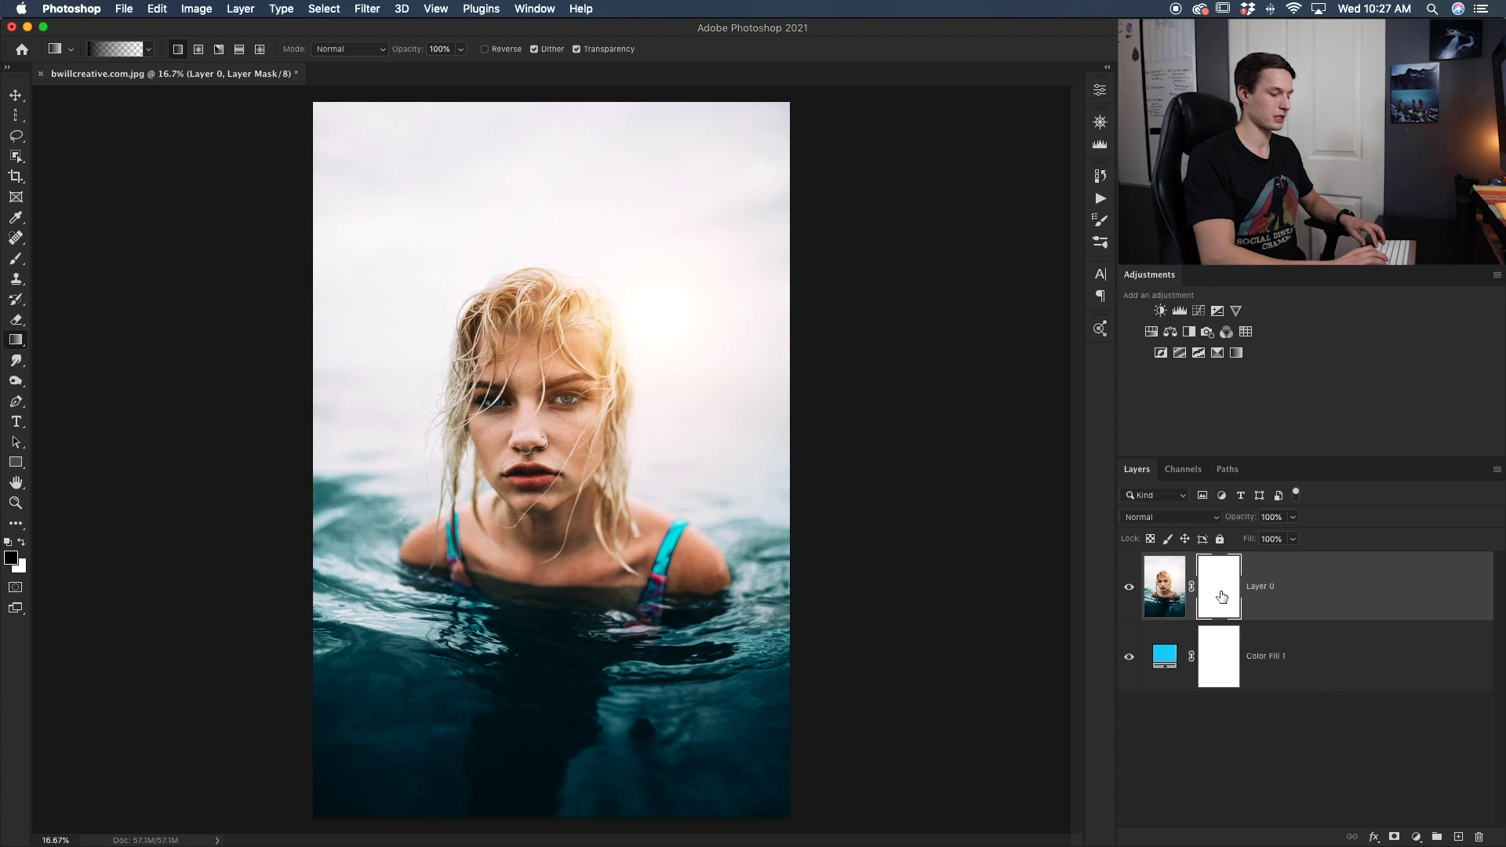
{"action": "key", "text": "super+i"}
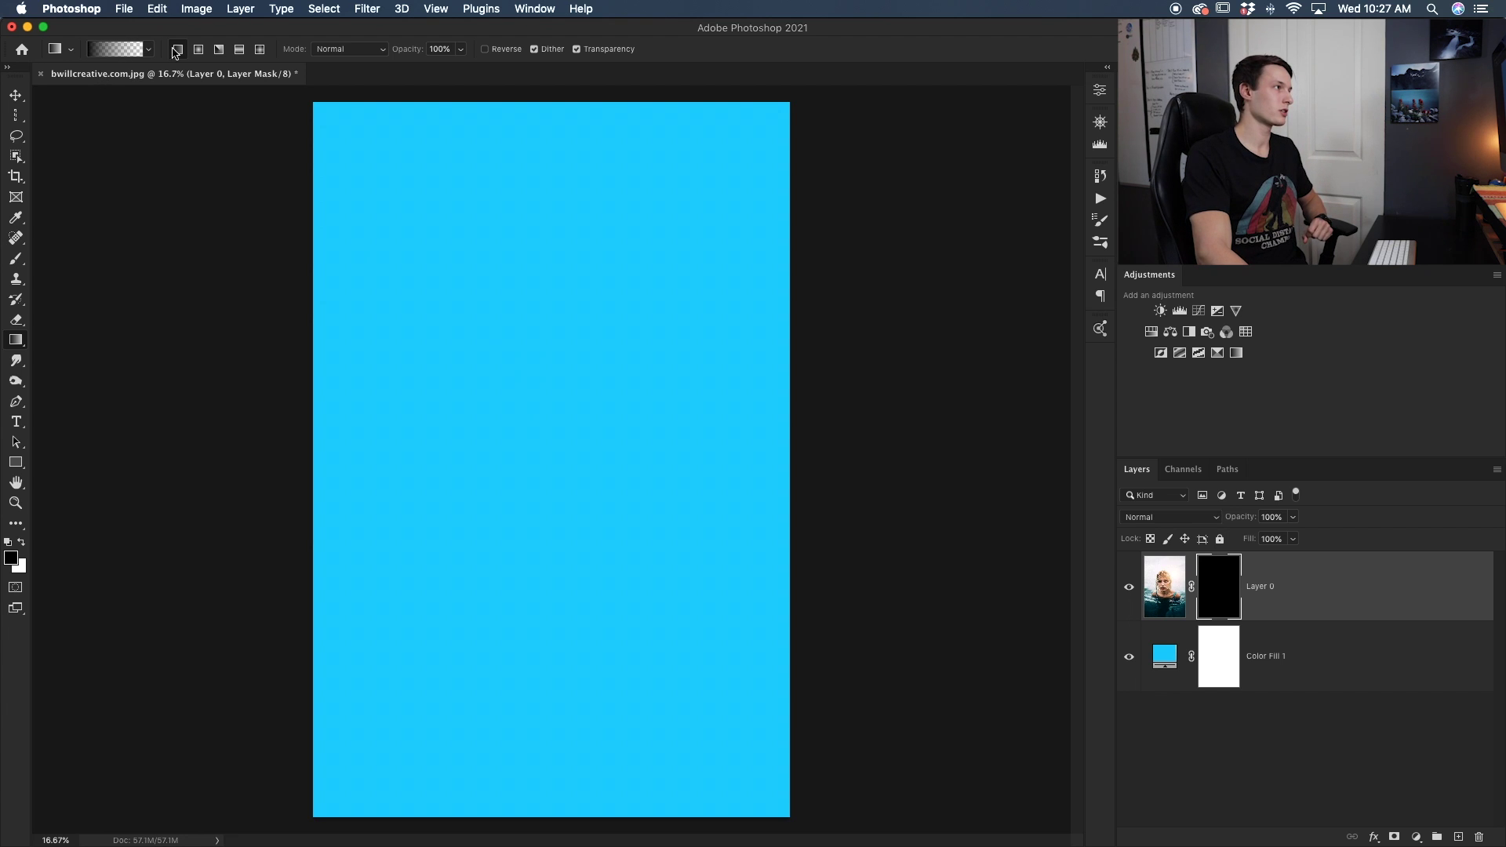
Draw two overlapping white Foreground to Transparent radial gradients on the photo's mask, from the face outward past the shoulder.
{"action": "left_click", "coordinate": [199, 49]}
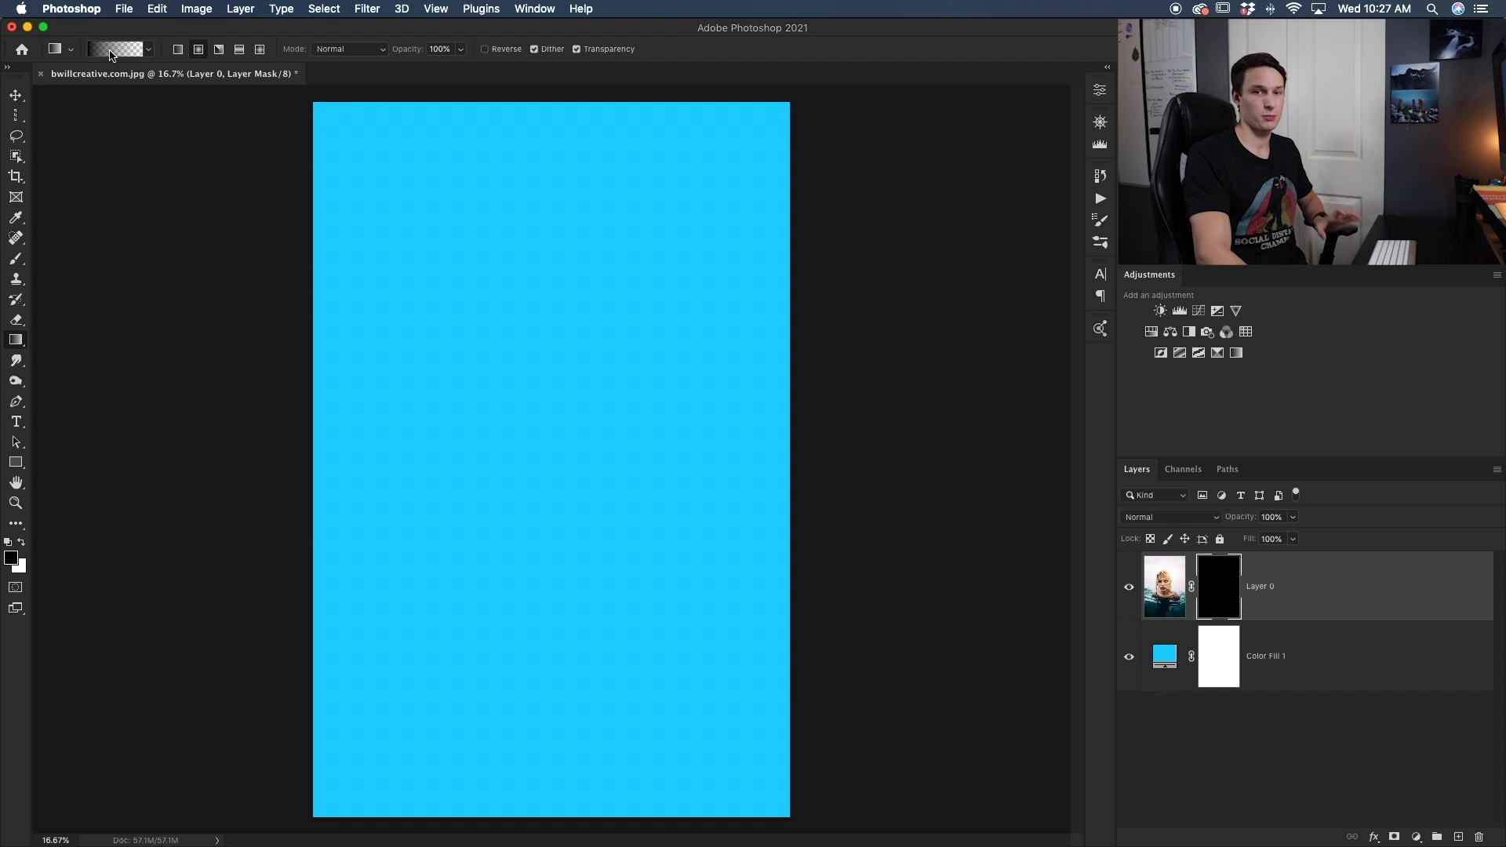
{"action": "left_click", "coordinate": [23, 543]}
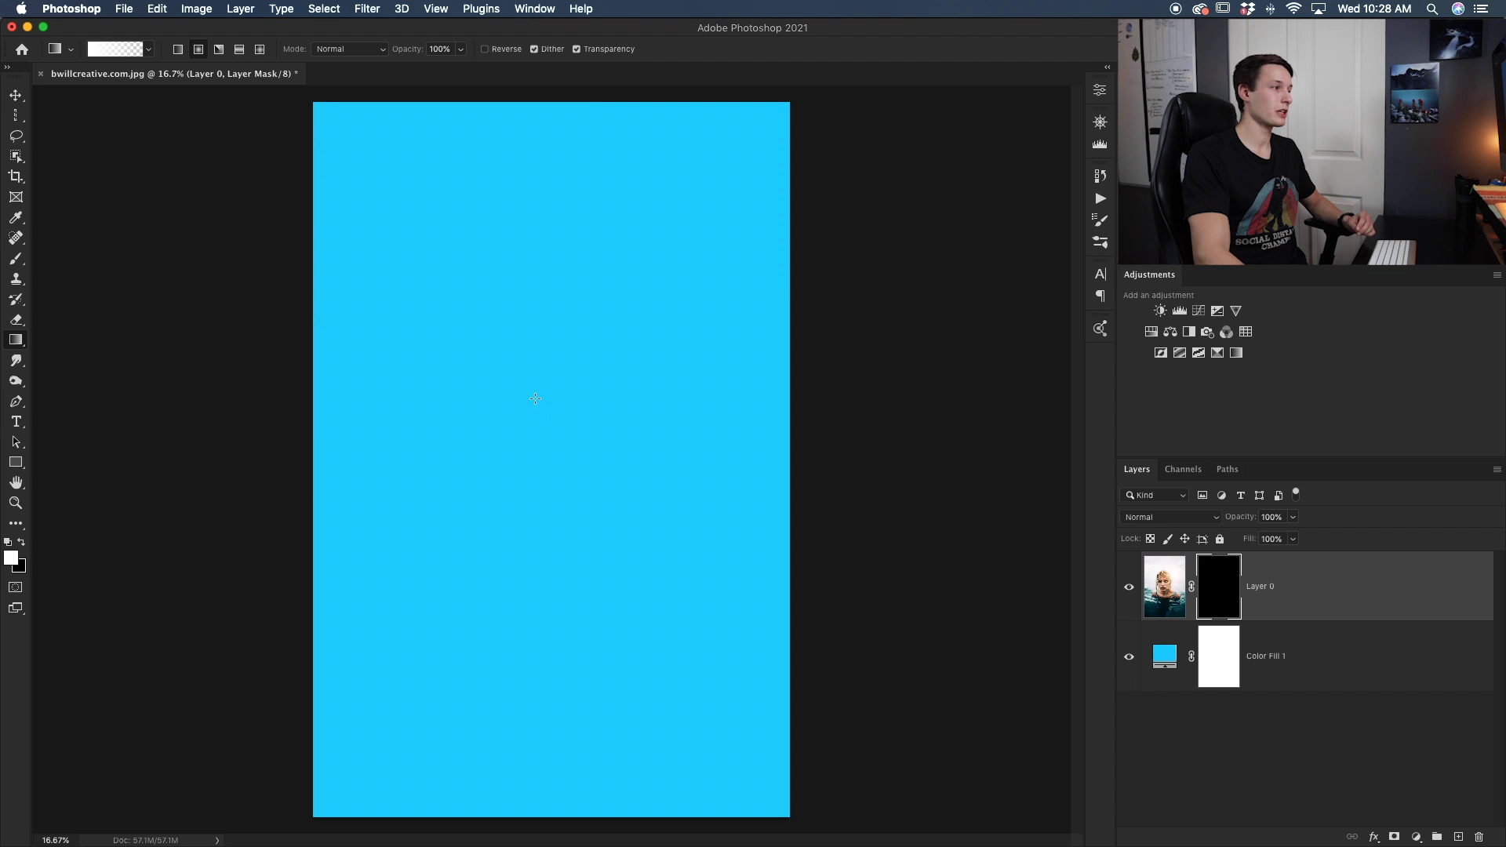
{"action": "left_click_drag", "start_coordinate": [535, 398], "coordinate": [666, 660]}
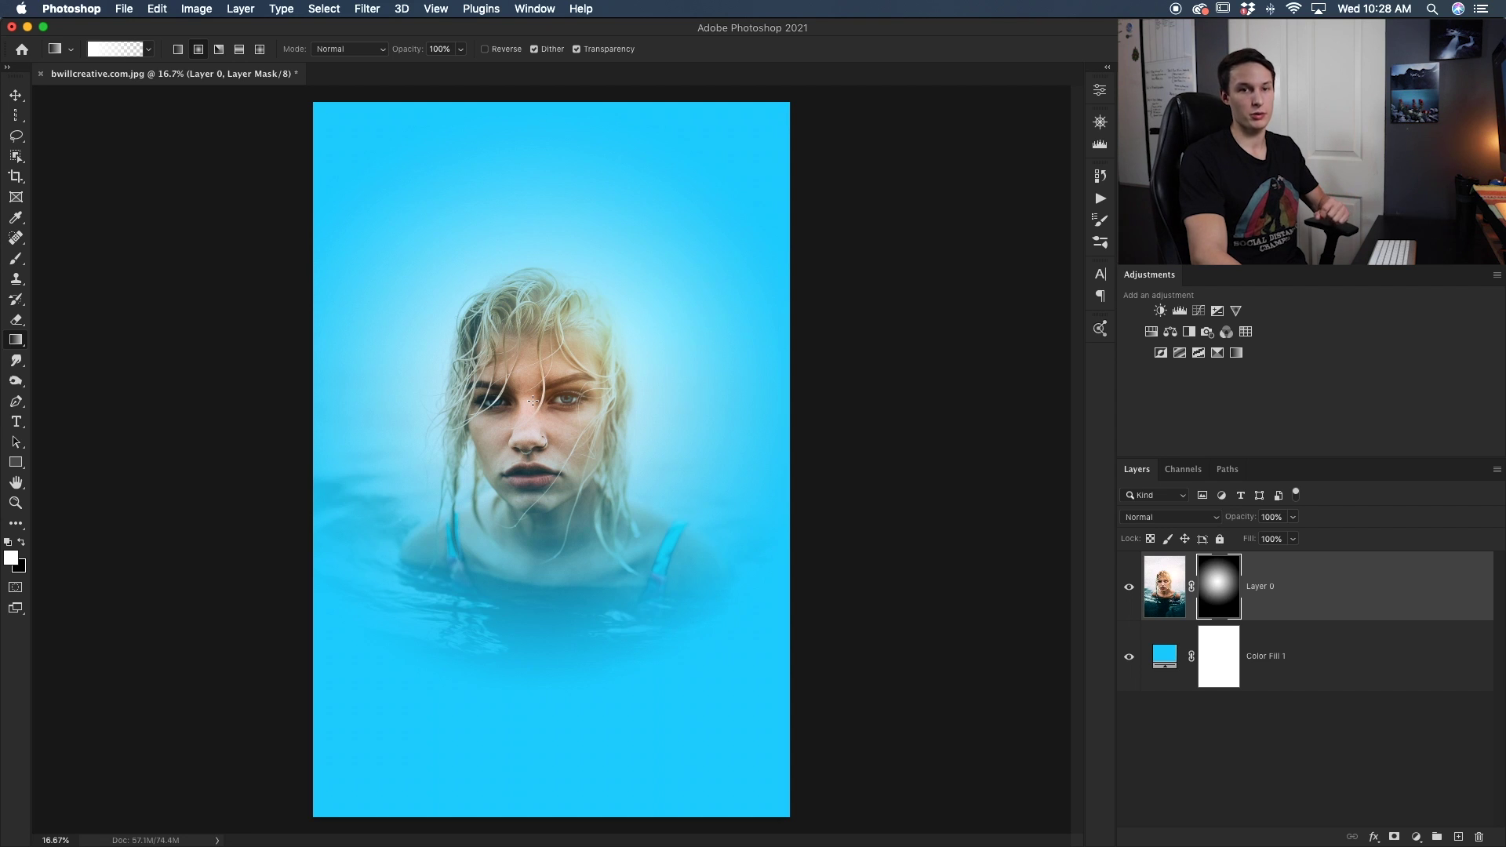
{"action": "left_click_drag", "start_coordinate": [545, 424], "coordinate": [648, 627]}
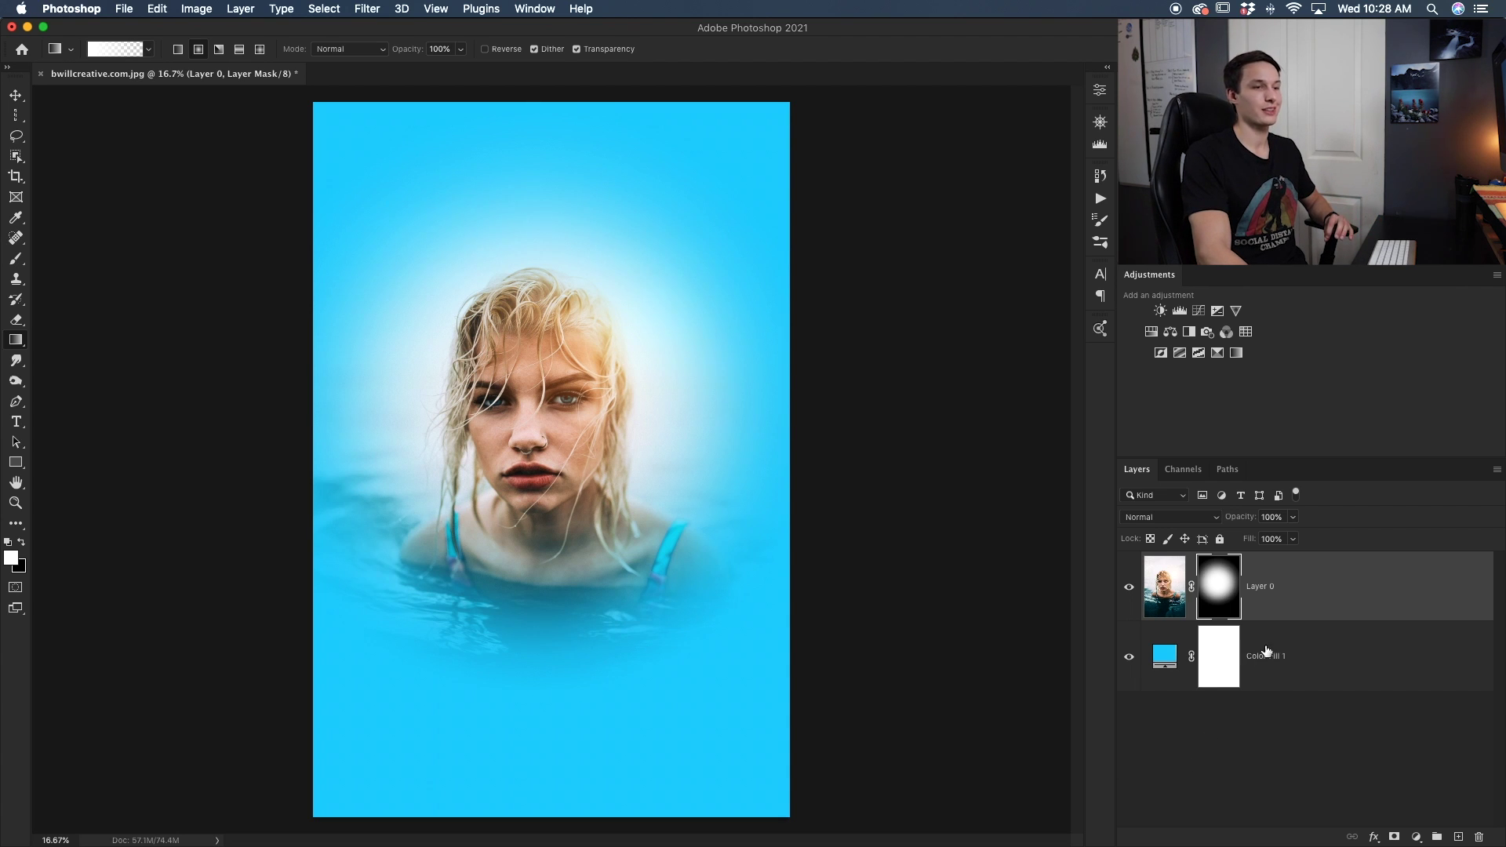
Toggle the color fill layer's visibility to compare the result, and change its fill color to muted teal 3e7482.
{"action": "left_click", "coordinate": [1129, 657]}
{"action": "left_click", "coordinate": [1131, 659]}
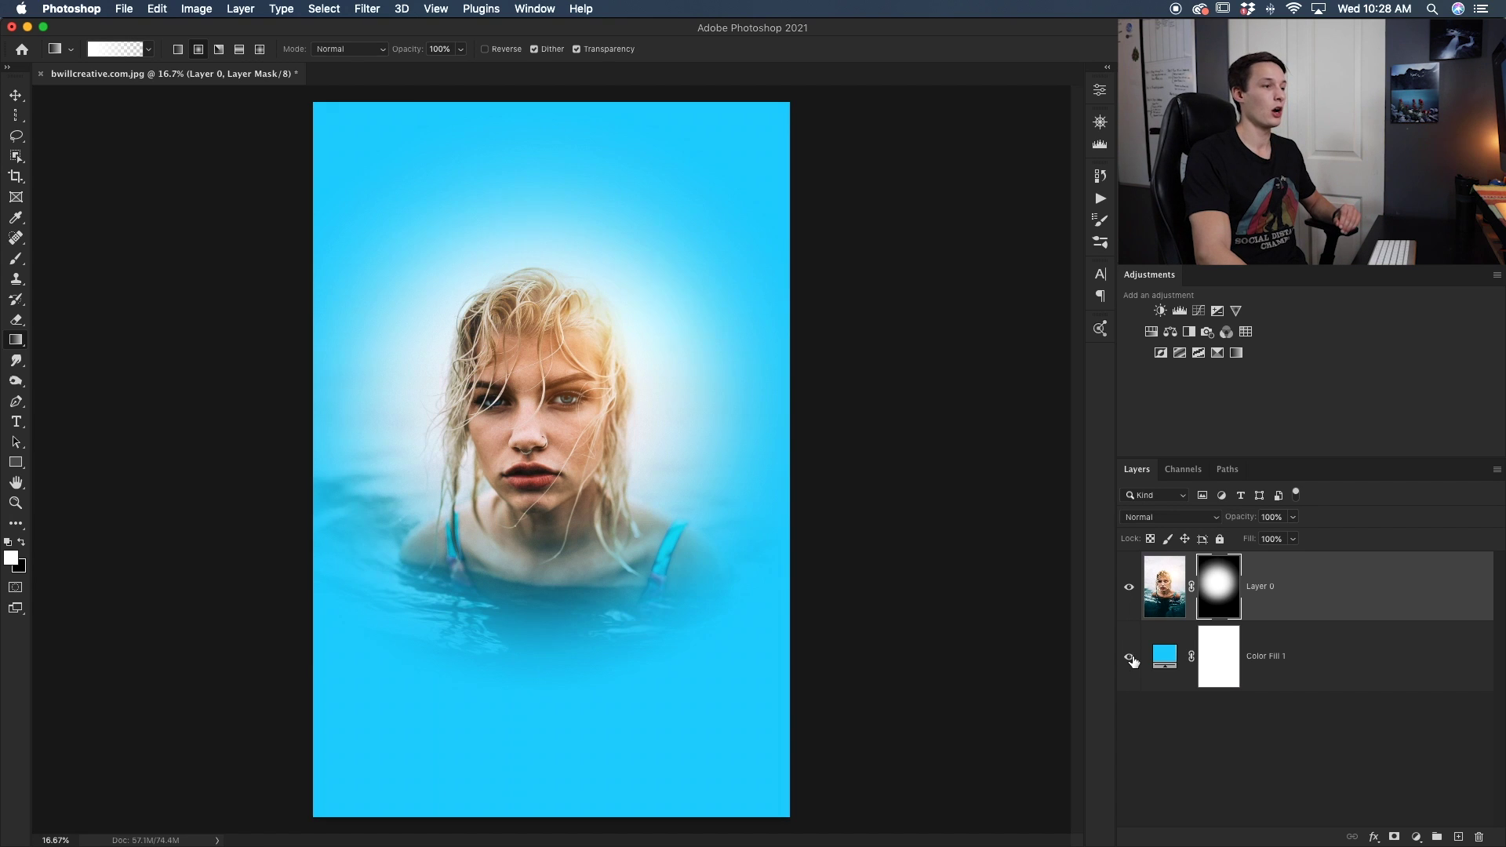
{"action": "double_click", "coordinate": [1166, 658]}
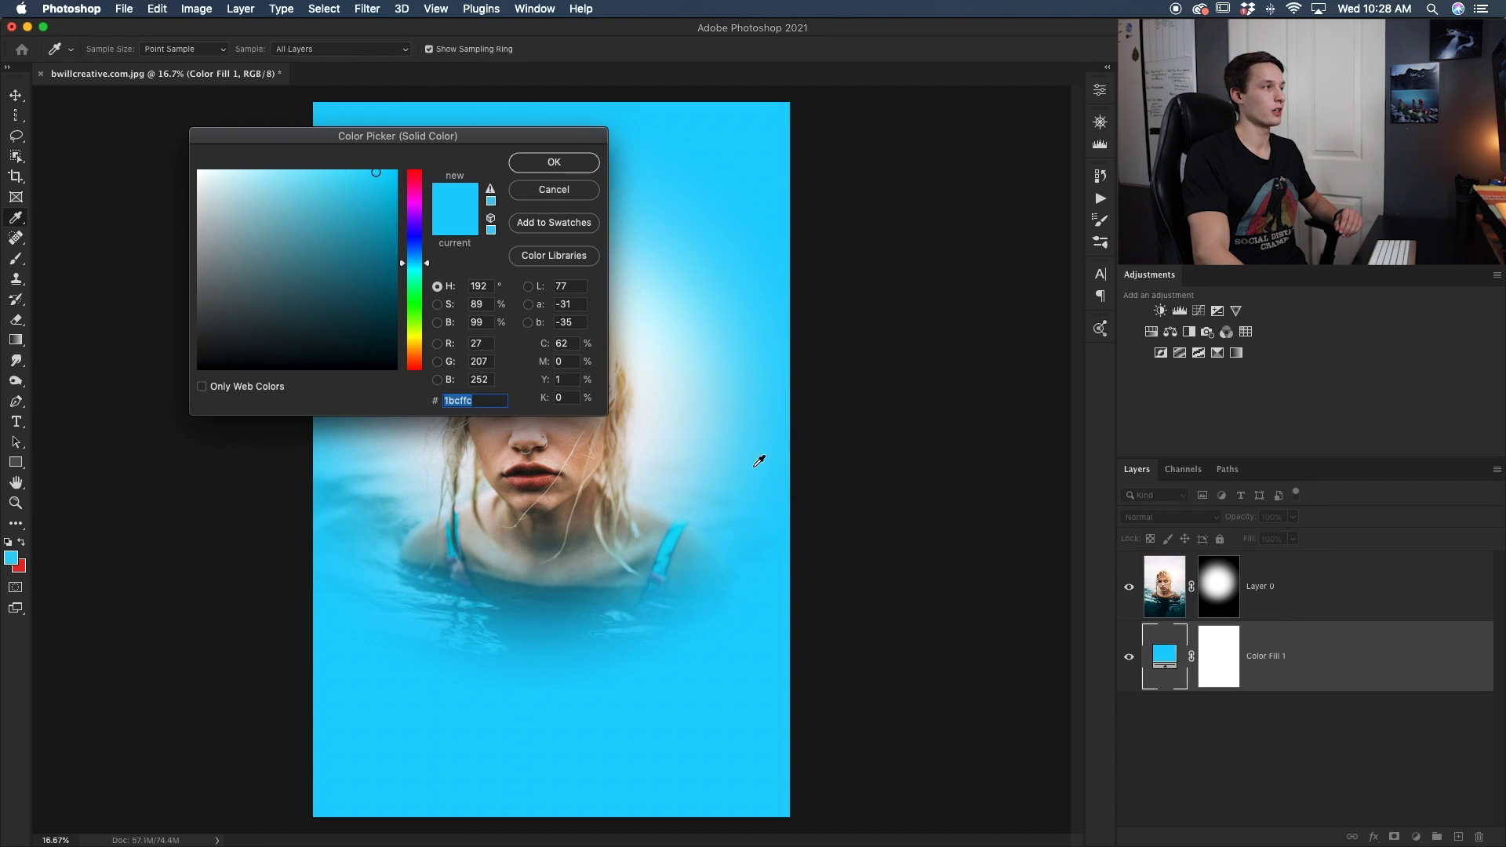
{"action": "left_click", "coordinate": [271, 201]}
{"action": "mouse_move", "coordinate": [274, 227]}
{"action": "left_mouse_down"}
{"action": "mouse_move", "coordinate": [238, 309]}
{"action": "mouse_move", "coordinate": [262, 275]}
{"action": "mouse_move", "coordinate": [302, 270]}
{"action": "left_mouse_up"}
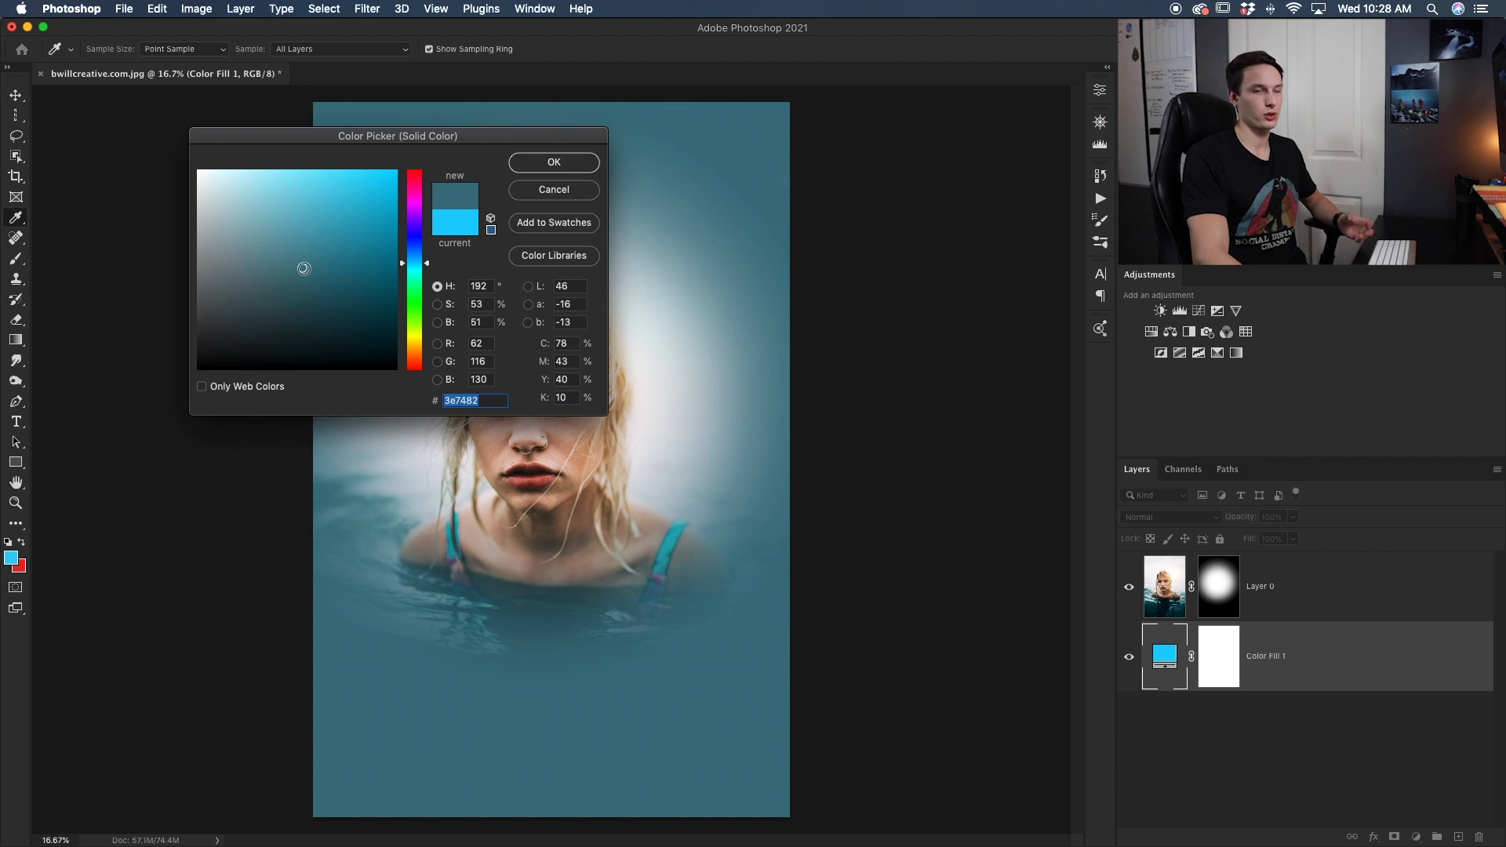